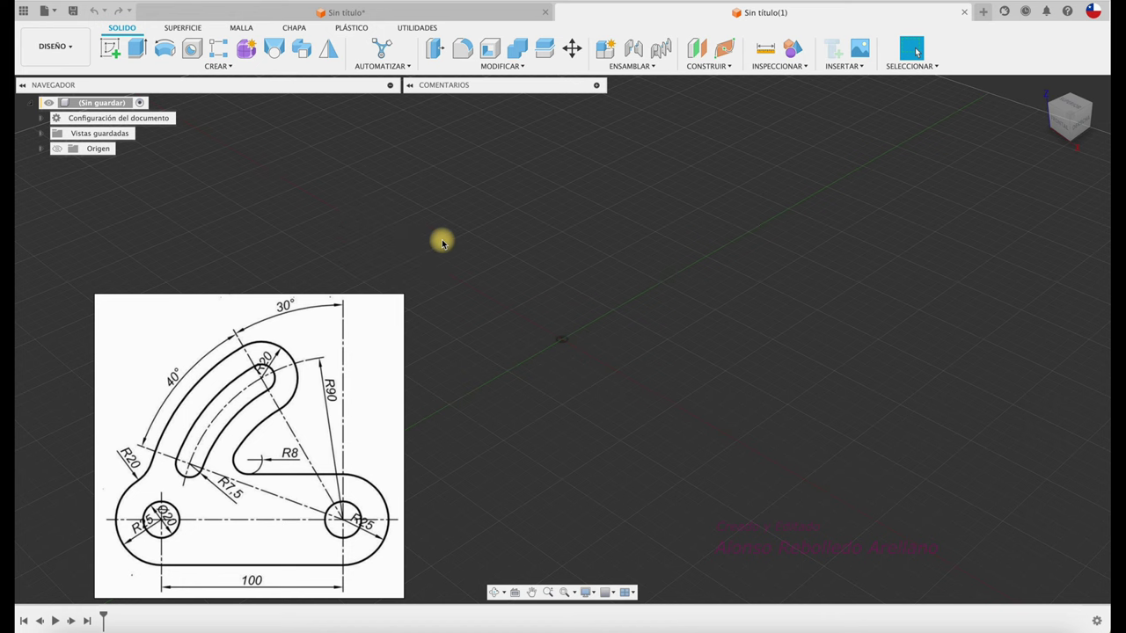
# Step: Turn on the Origen planes in the Browser and orbit the empty view to see them
pyautogui.keyDown('shift'); pyautogui.moveTo(479, 250); pyautogui.dragTo(521, 285, button='middle'); pyautogui.keyUp('shift')
pyautogui.click(57, 148)
pyautogui.moveTo(364, 239)
pyautogui.keyDown('shift'); pyautogui.mouseDown(button='middle')
pyautogui.moveTo(541, 383)
pyautogui.moveTo(455, 236)
pyautogui.mouseUp(button='middle'); pyautogui.keyUp('shift')
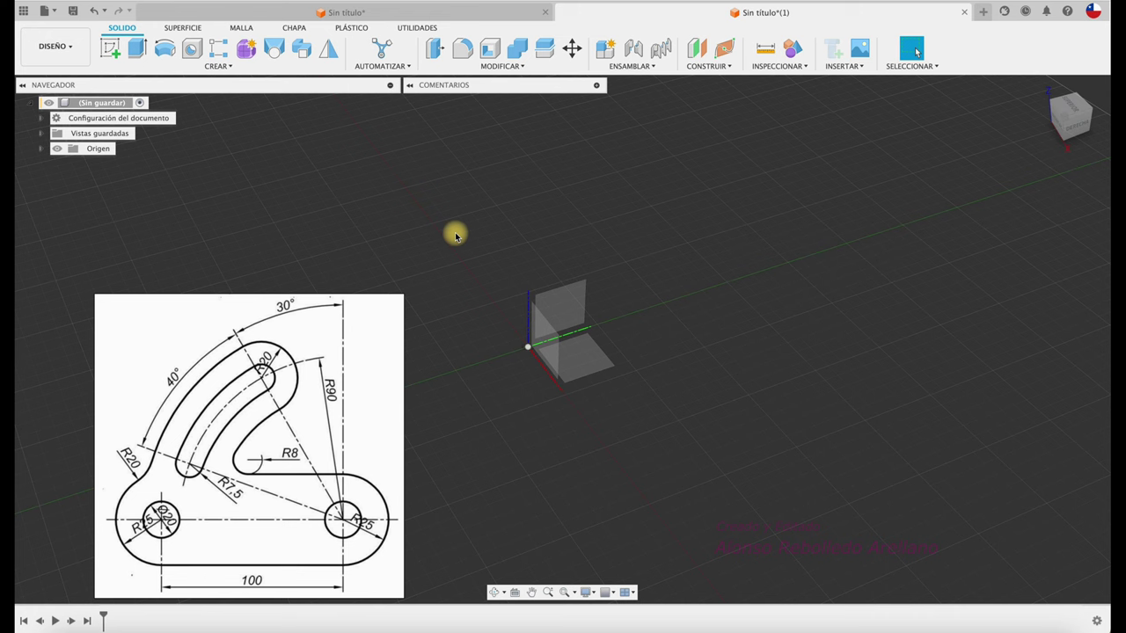
# Step: Start a sketch on an origin plane, noting the 100 length and rounded ends on the reference drawing
pyautogui.click(113, 50)
pyautogui.click(580, 358)
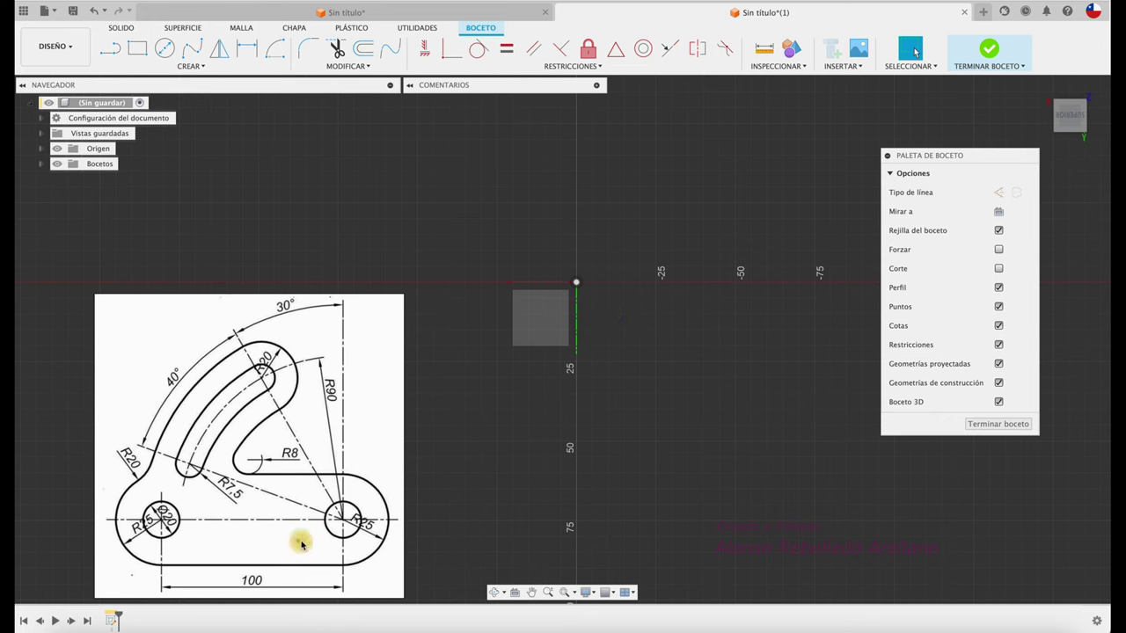
pyautogui.moveTo(269, 513); pyautogui.dragTo(261, 561)
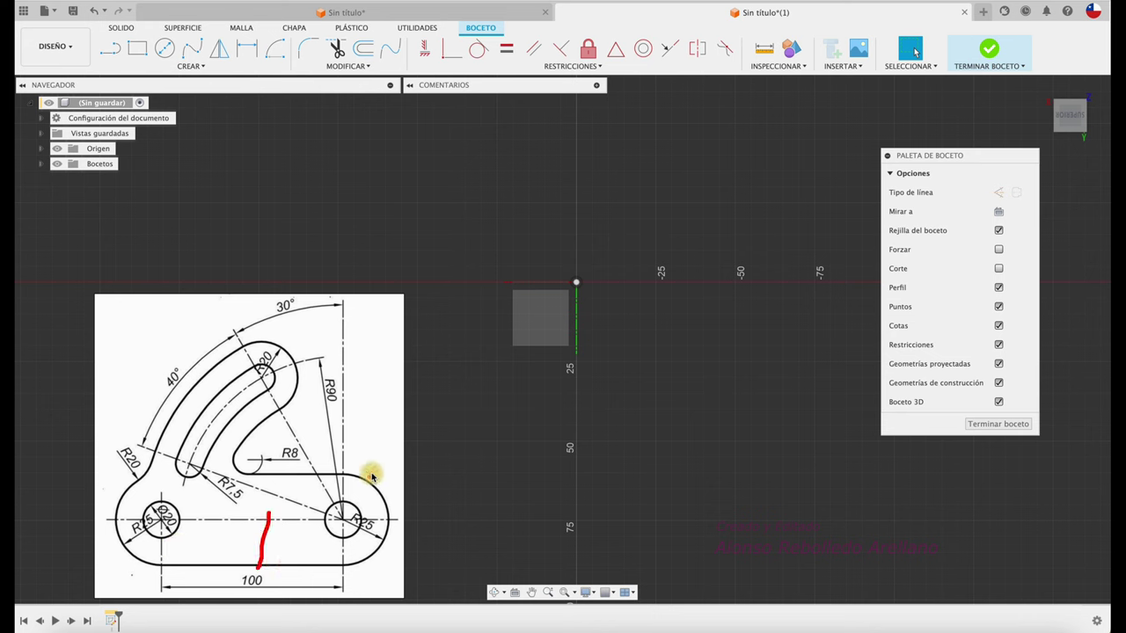
pyautogui.moveTo(375, 449); pyautogui.dragTo(359, 499)
pyautogui.moveTo(104, 442); pyautogui.dragTo(152, 510)
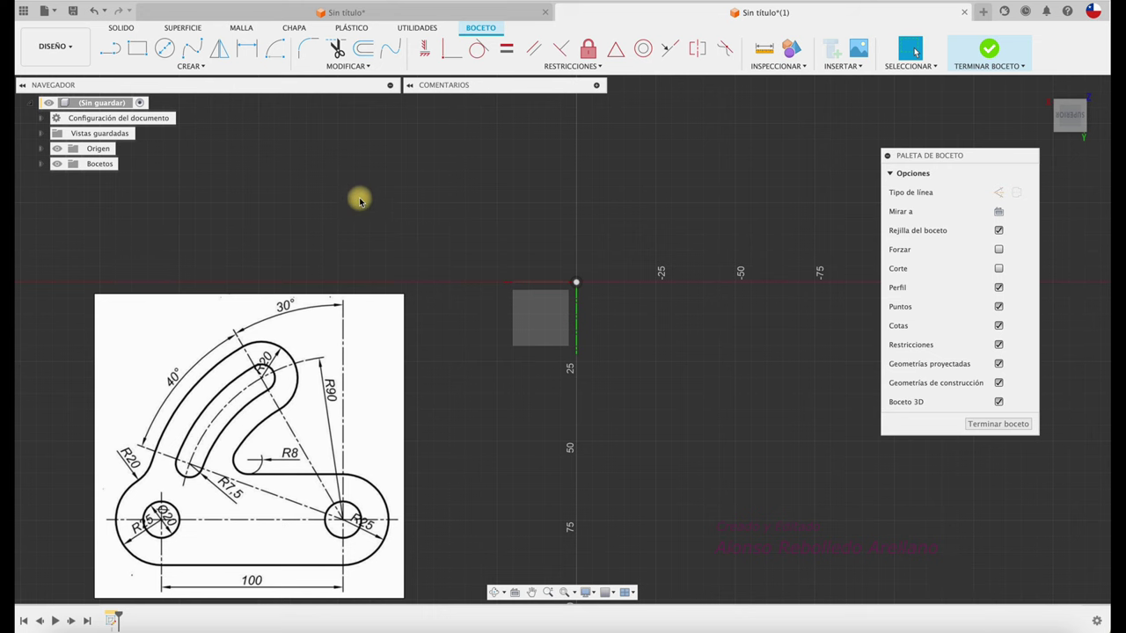
pyautogui.click(183, 66)
pyautogui.moveTo(132, 160)
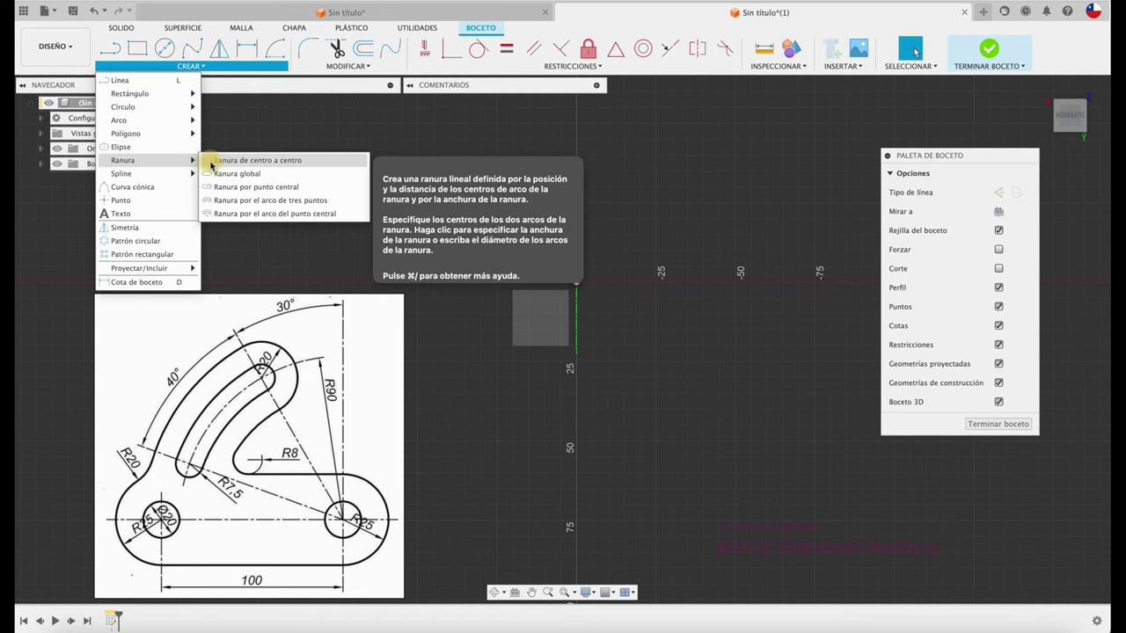
# Step: Draw a centre-to-centre slot from the origin, 100 mm between centres
pyautogui.click(218, 161)
pyautogui.click(576, 286)
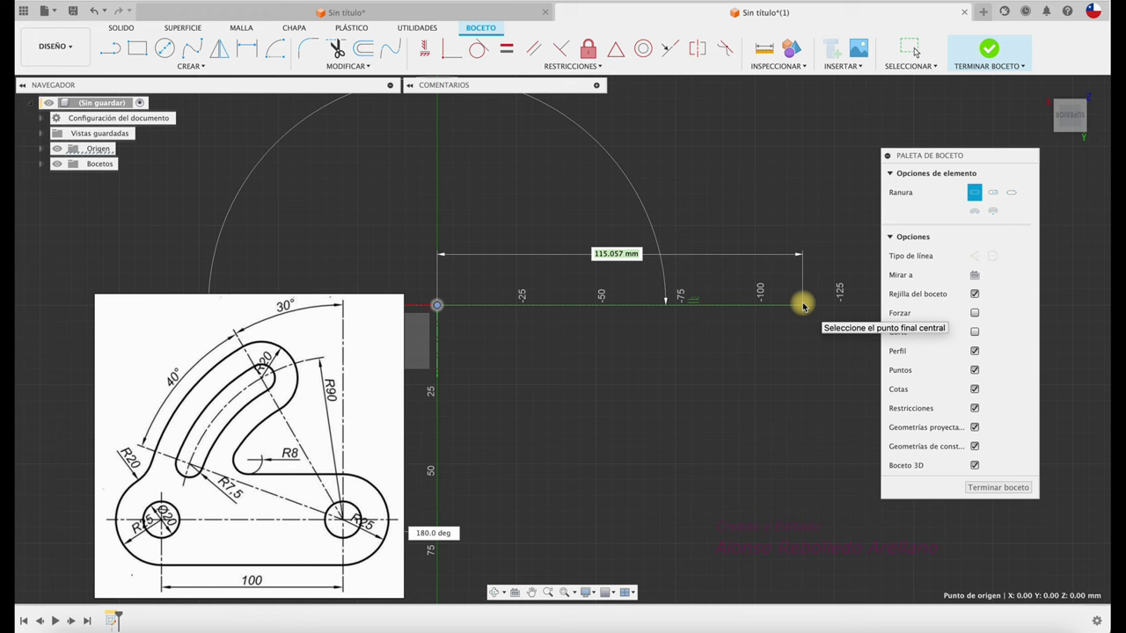
pyautogui.write('0')
pyautogui.press('Return')
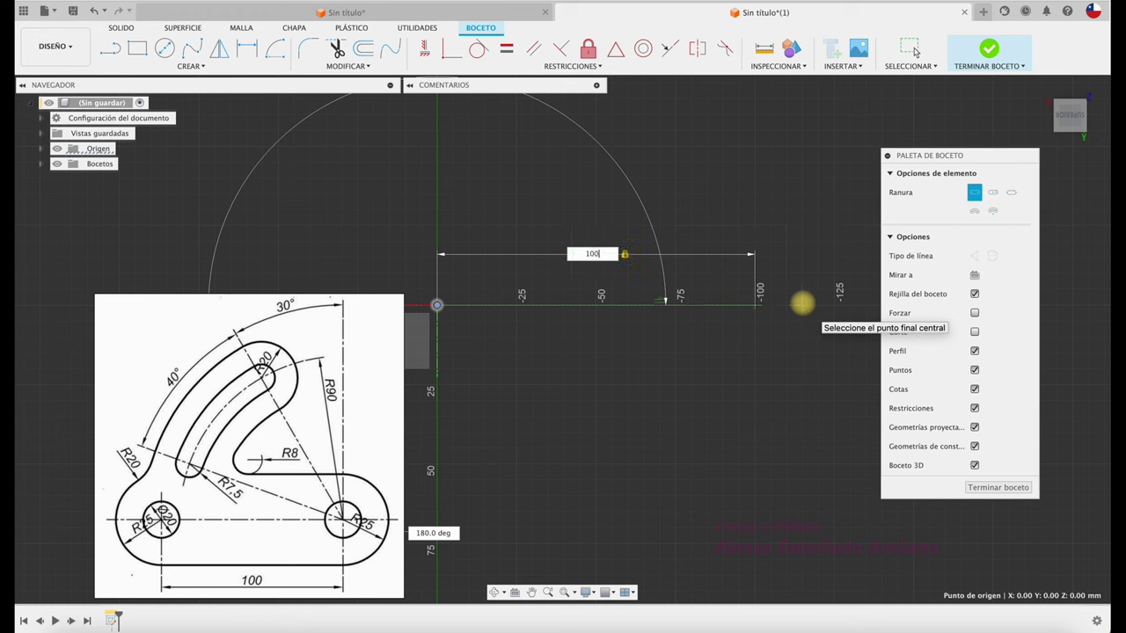
pyautogui.click(809, 409)
# Step: Dimension the slot's 100 mm length and R25 end radius
pyautogui.press('d')
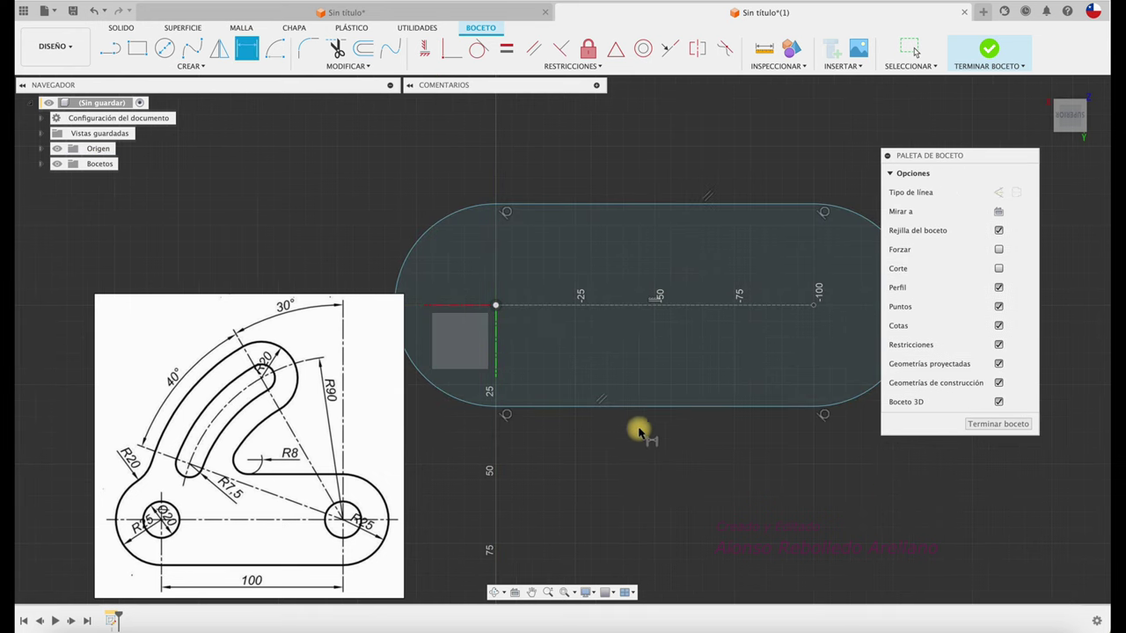
pyautogui.click(660, 407)
pyautogui.click(655, 484)
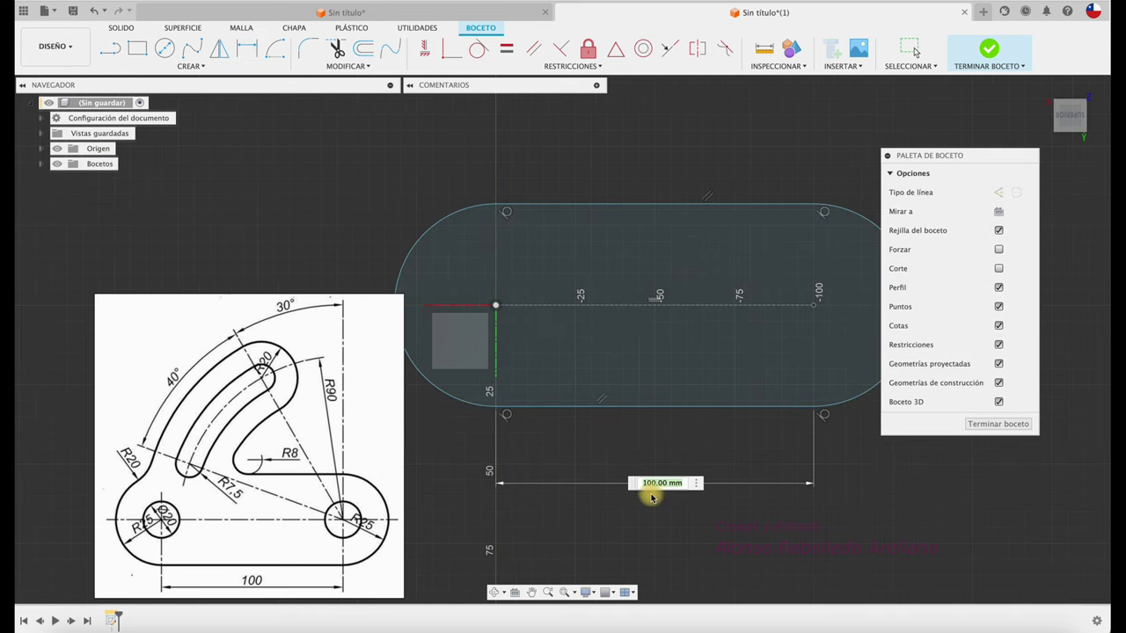
pyautogui.press('Return')
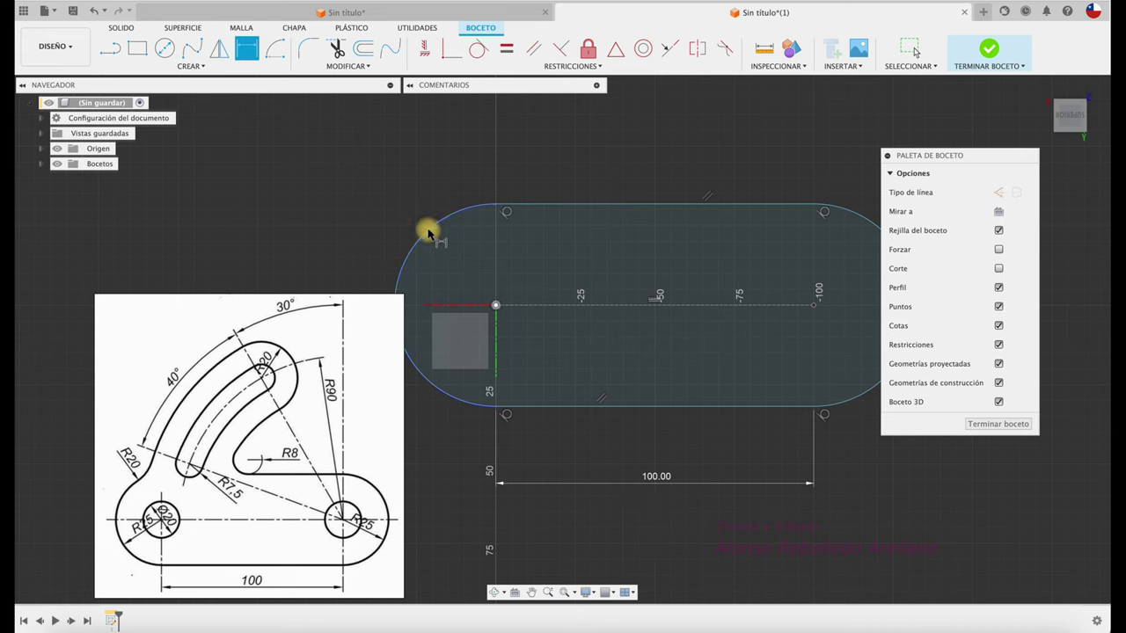
pyautogui.click(426, 232)
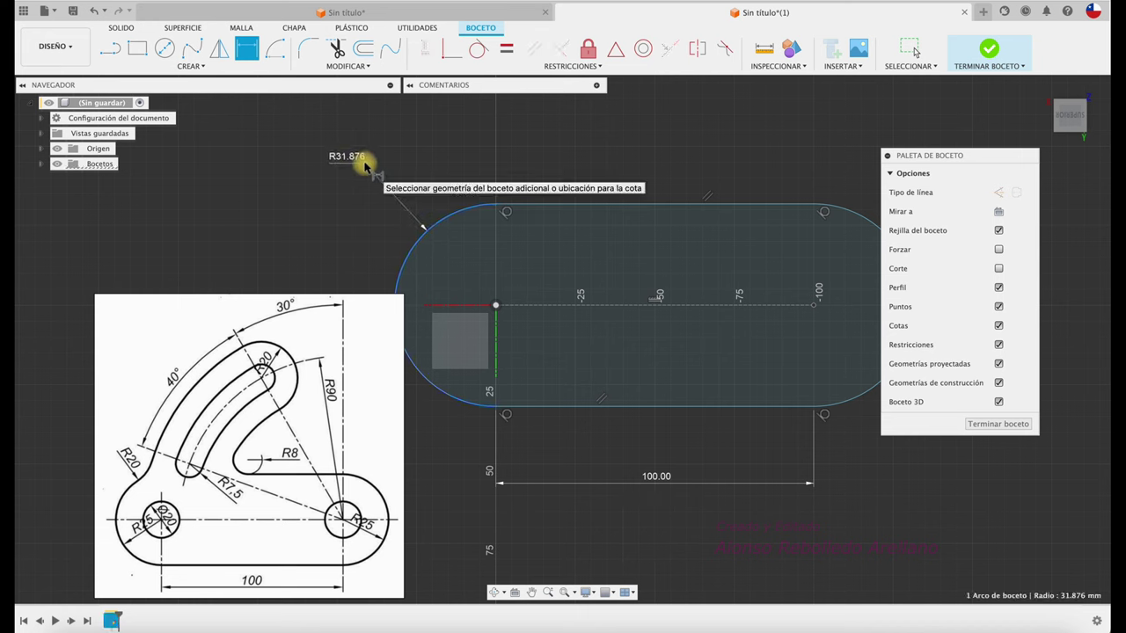
pyautogui.click(369, 176)
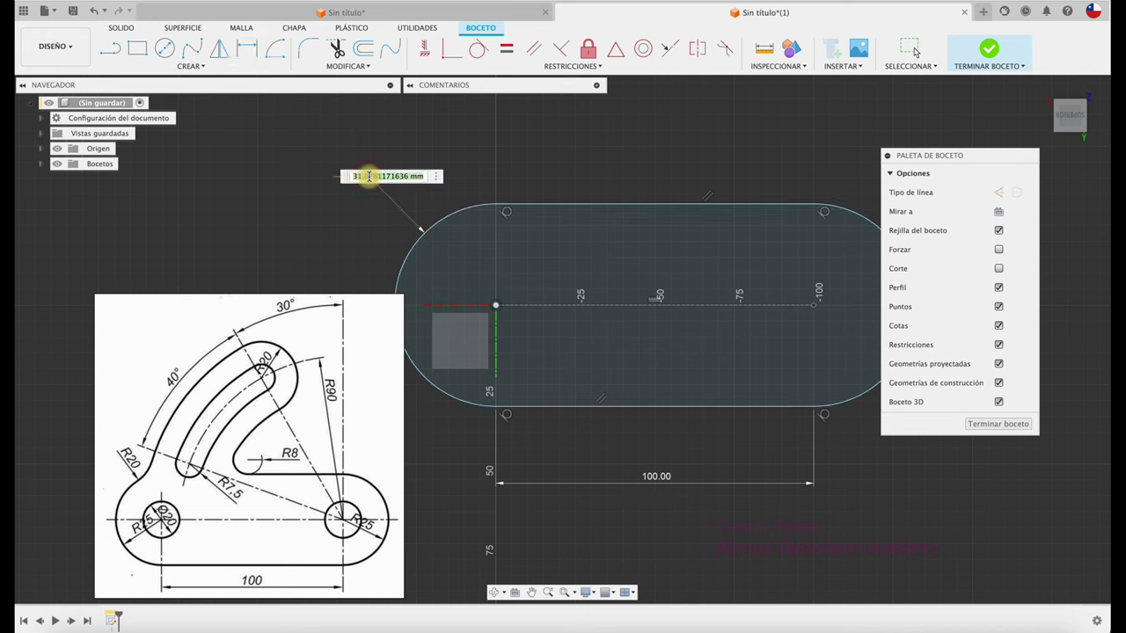
pyautogui.press('Return')
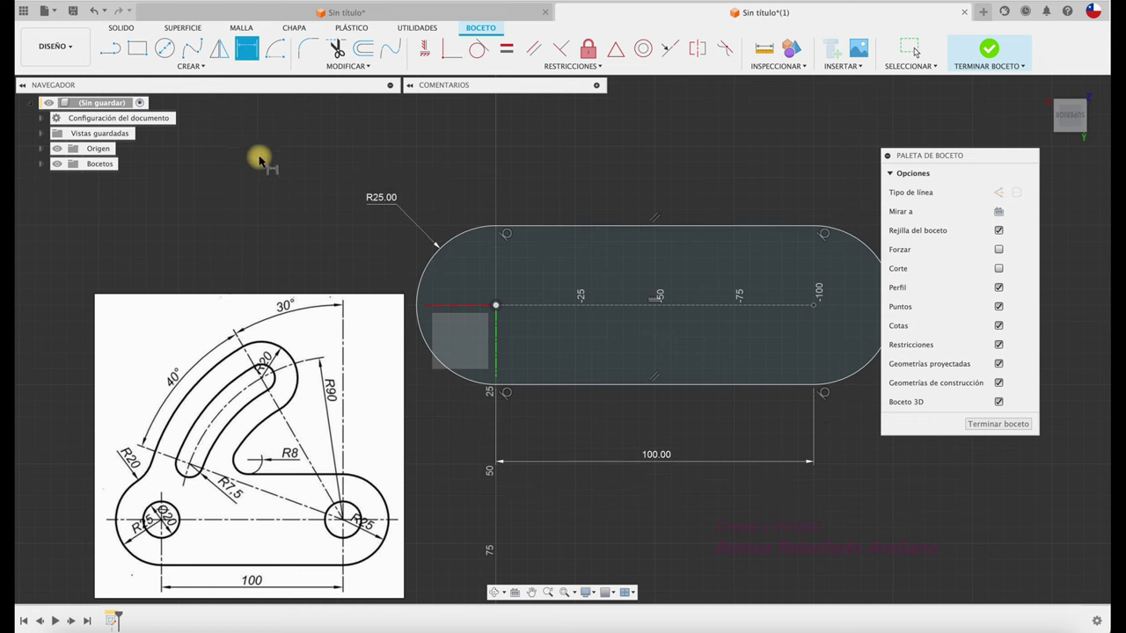
# Step: Draw 20 mm circles at the left and right slot centres
pyautogui.press('c')
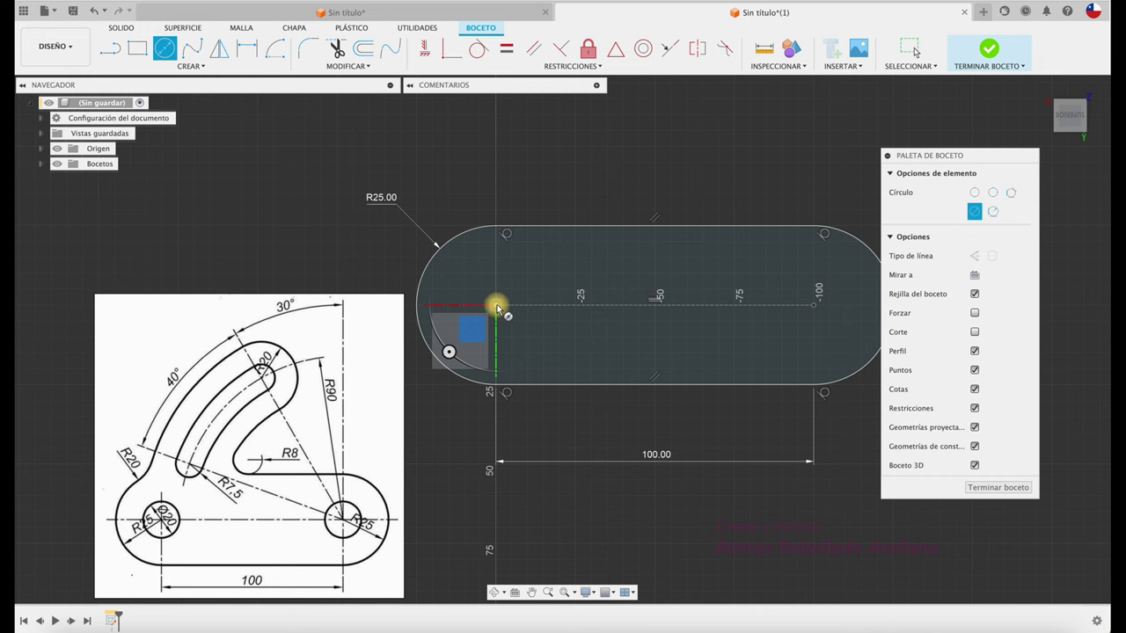
pyautogui.click(497, 308)
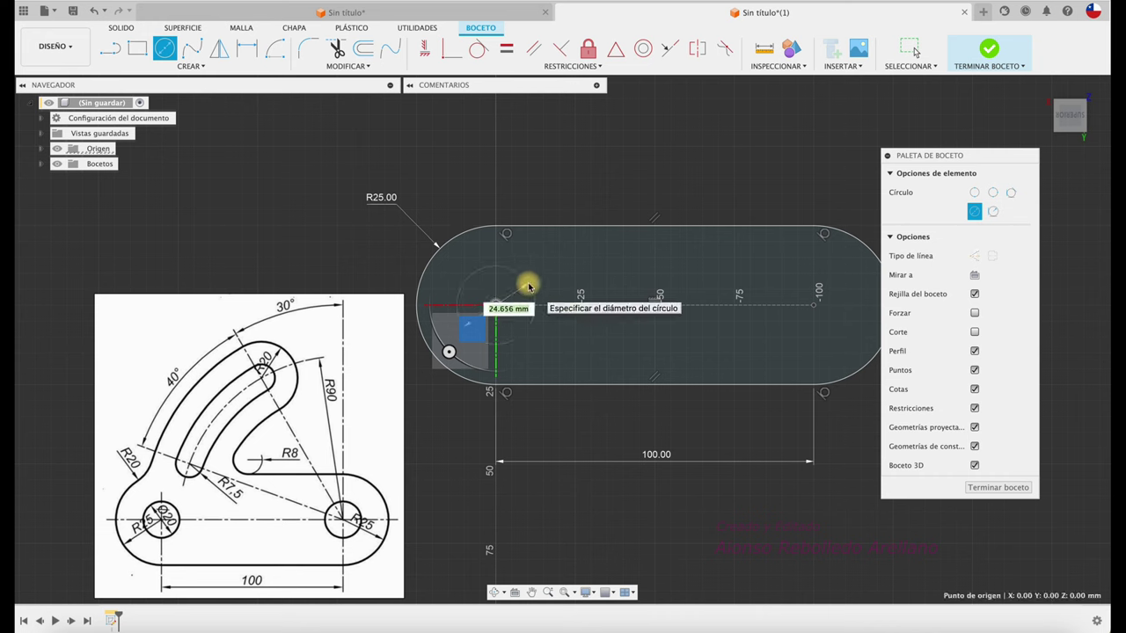
pyautogui.press('Return')
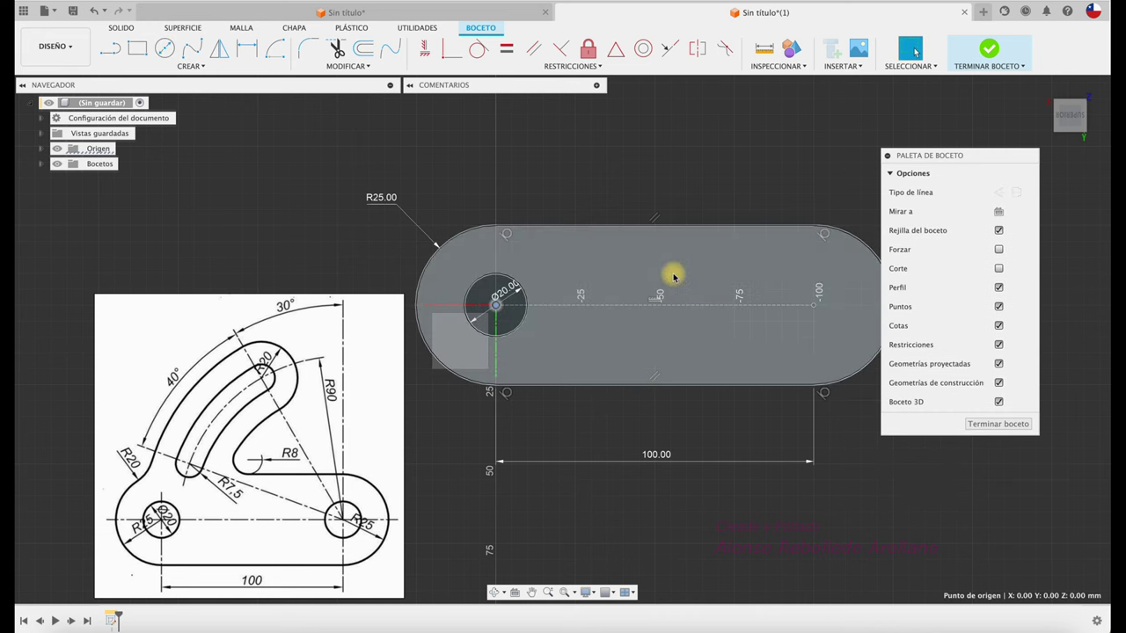
pyautogui.click(814, 306)
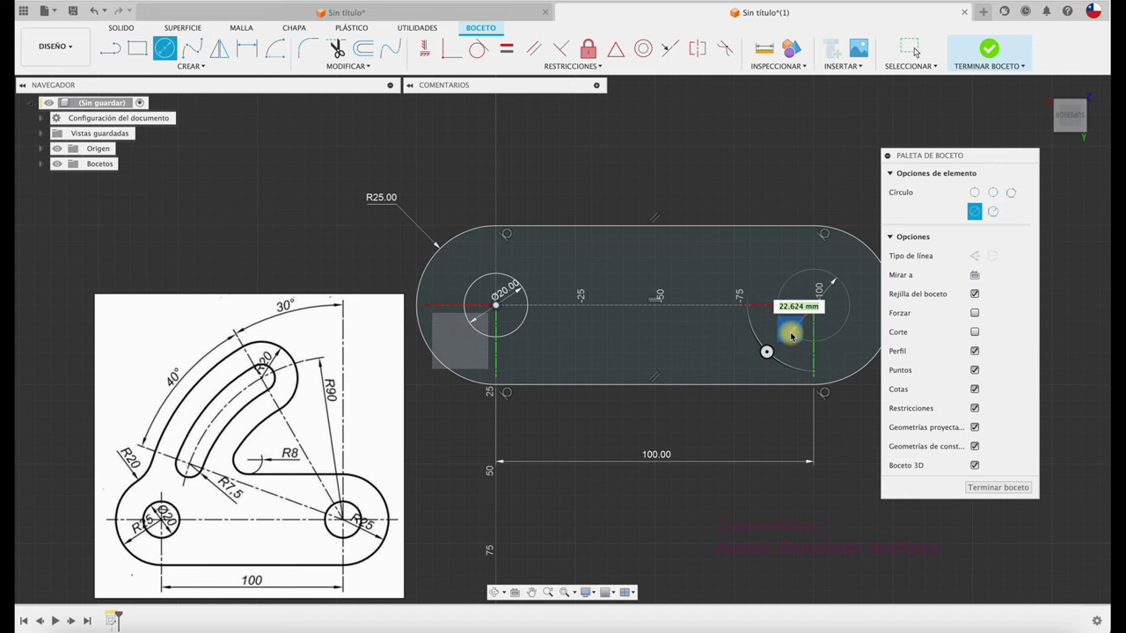
pyautogui.write('2')
pyautogui.press('Return')
pyautogui.press('Escape')
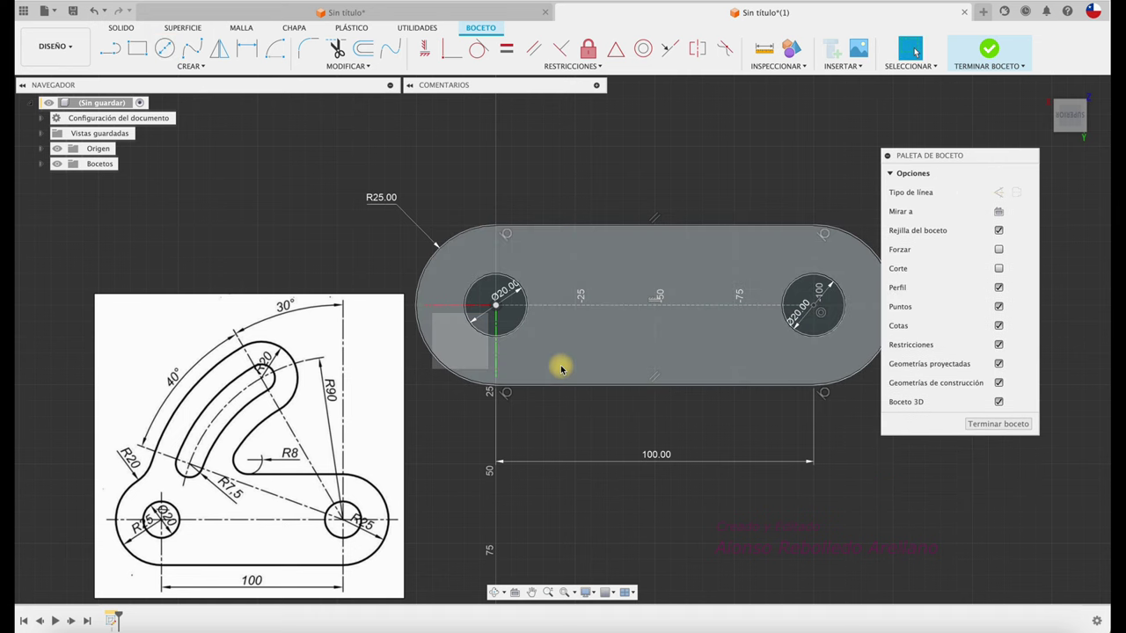
pyautogui.scroll(-2, 559, 368)
pyautogui.moveTo(561, 369); pyautogui.dragTo(553, 403, button='middle')
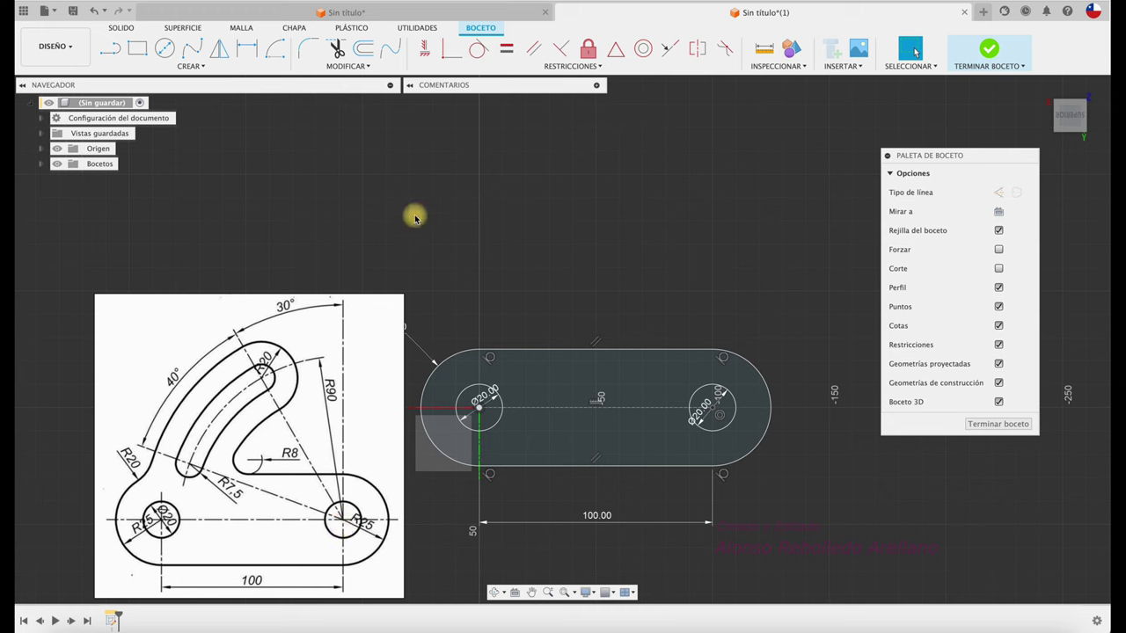
# Step: Draw a vertical construction line upward from the right hole's centre
pyautogui.click(110, 49)
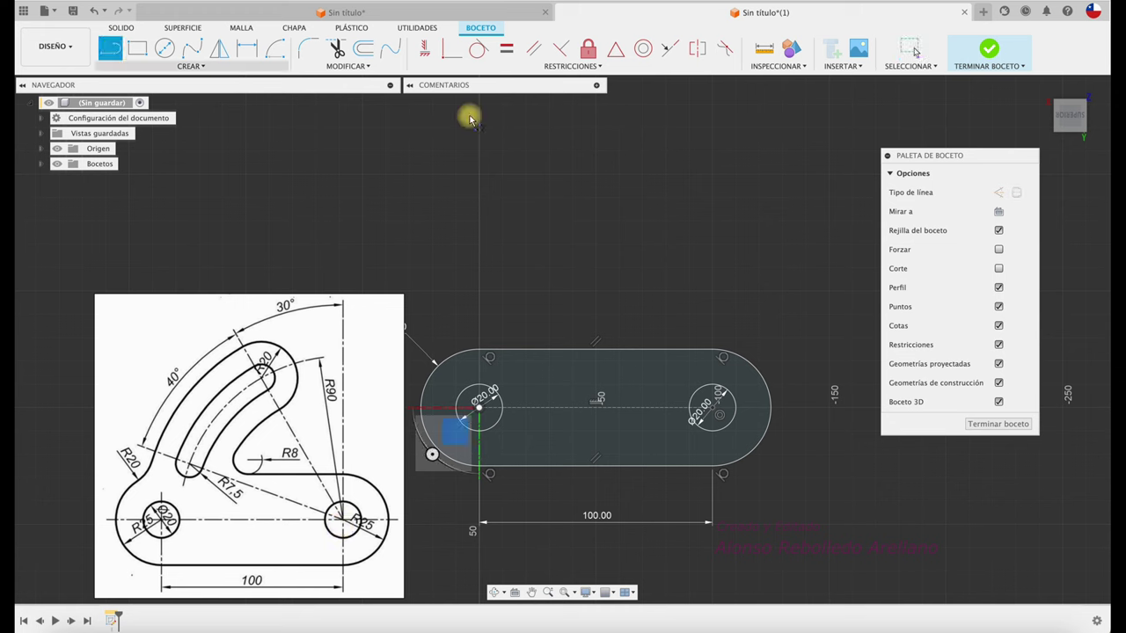
pyautogui.click(998, 192)
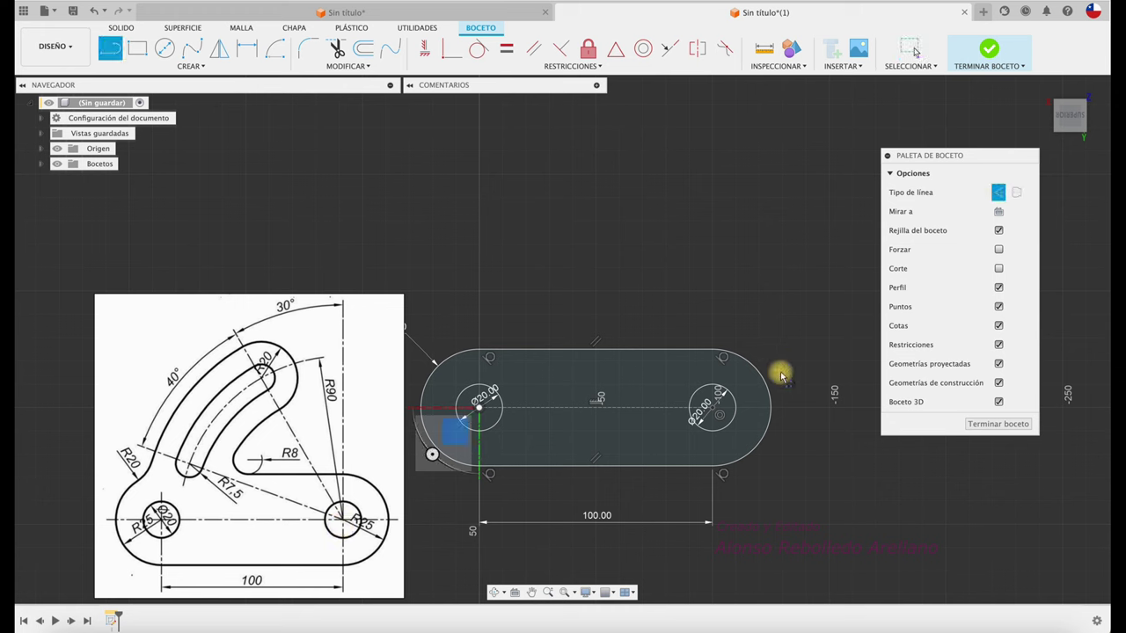
pyautogui.click(714, 413)
pyautogui.moveTo(681, 154); pyautogui.dragTo(676, 217, button='middle')
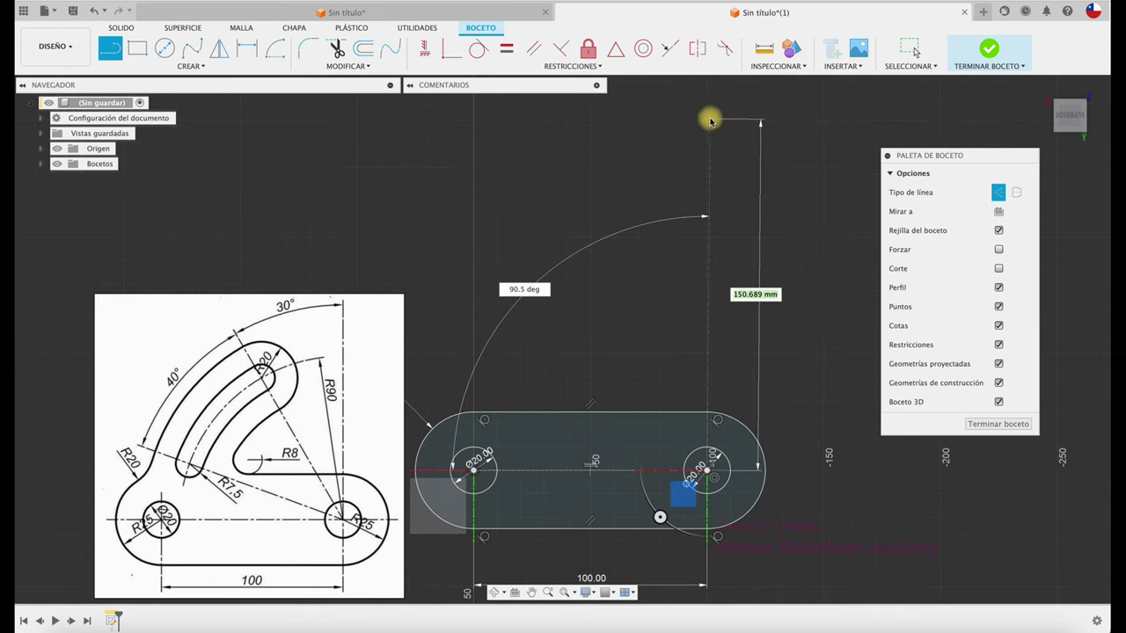
pyautogui.click(706, 115)
pyautogui.press('Escape')
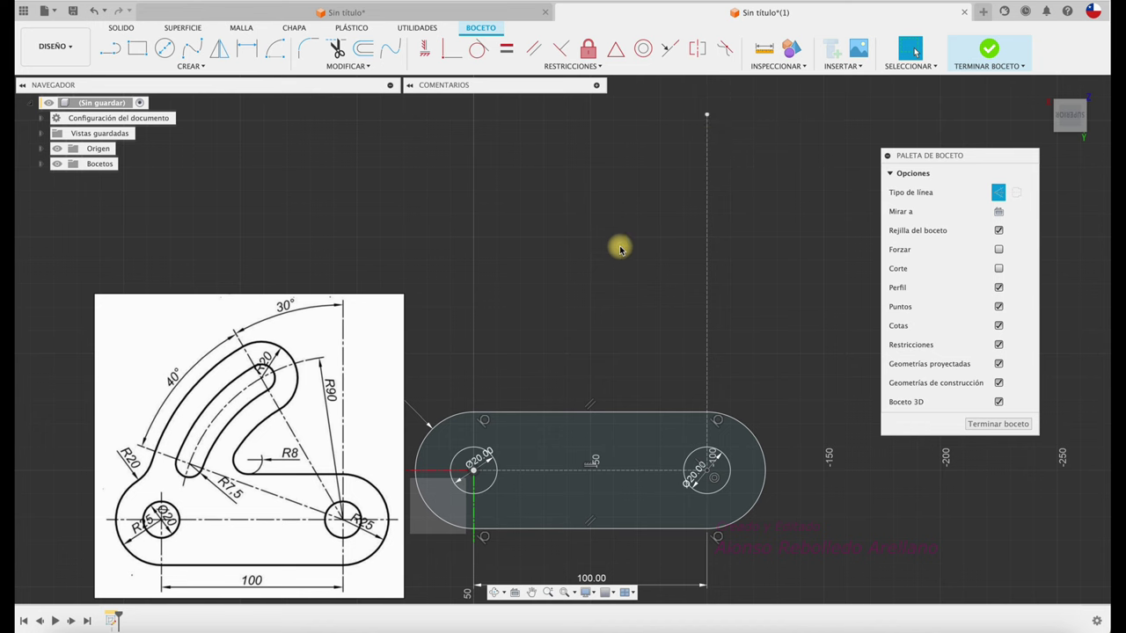
# Step: Add a slanted line from the right hole's centre, dimensioned 30° from the vertical
pyautogui.press('l')
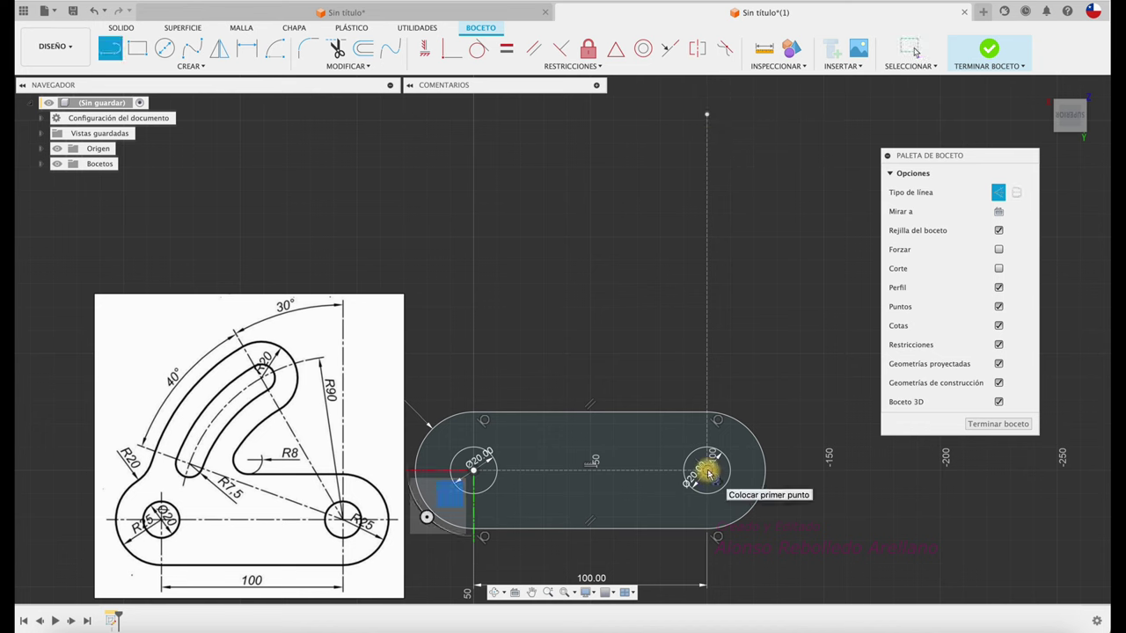
pyautogui.click(709, 474)
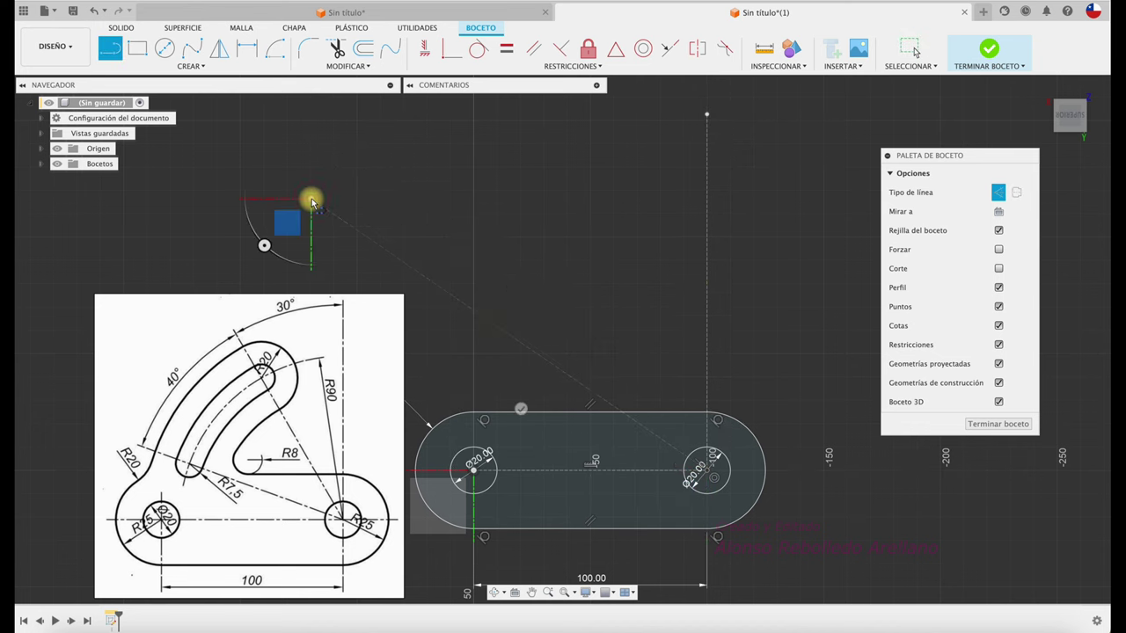
pyautogui.click(311, 199)
pyautogui.press('d')
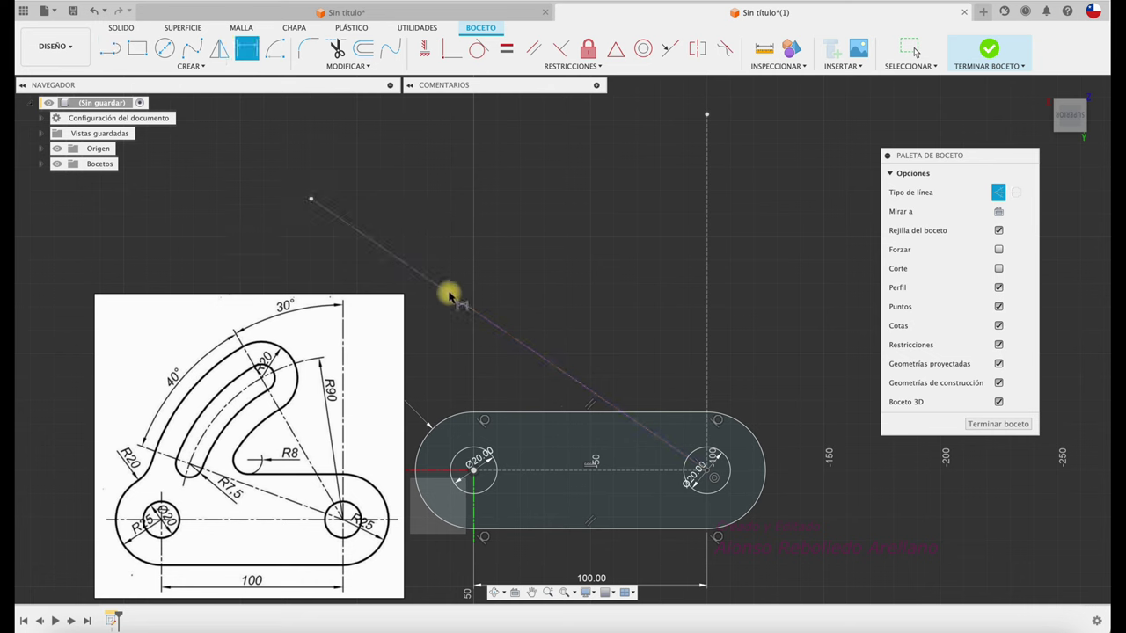
pyautogui.click(448, 294)
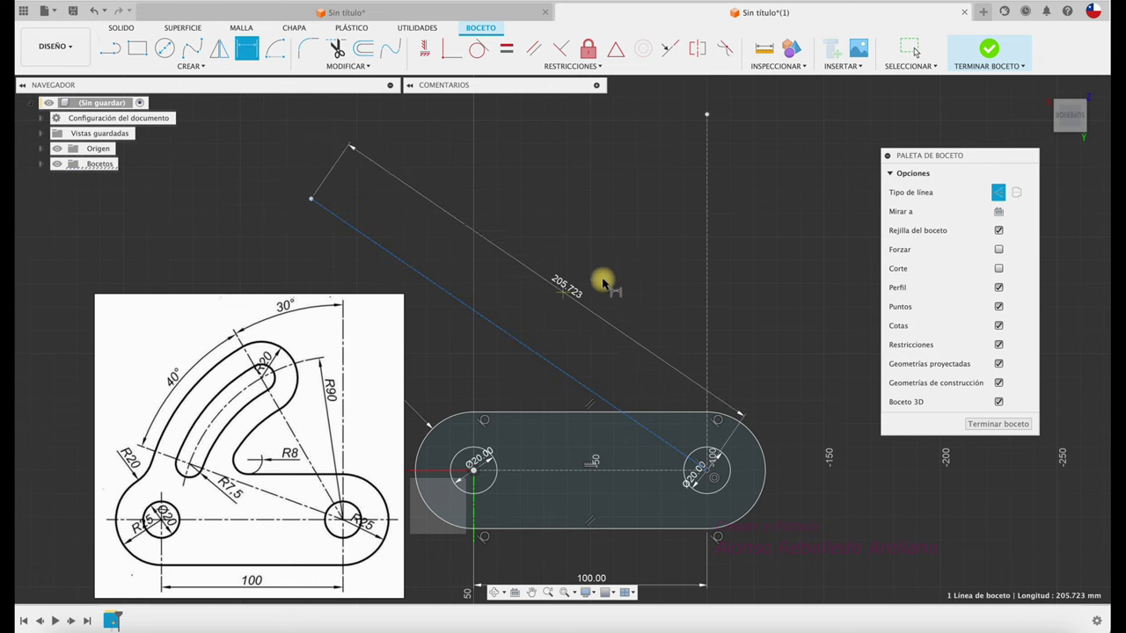
pyautogui.click(707, 253)
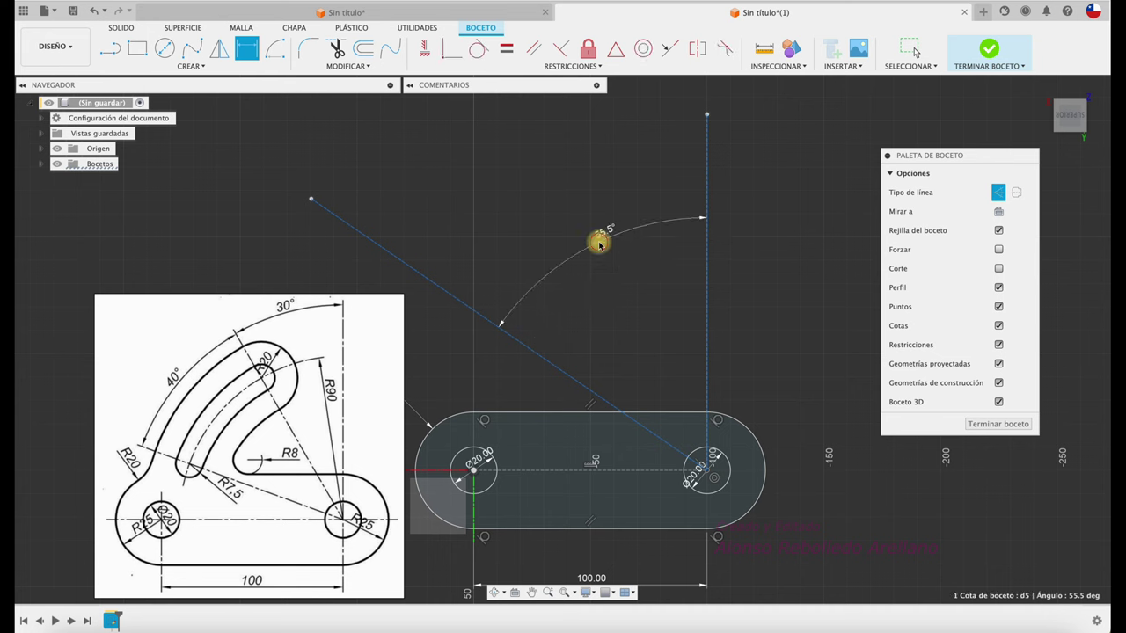
pyautogui.click(599, 245)
pyautogui.write('30')
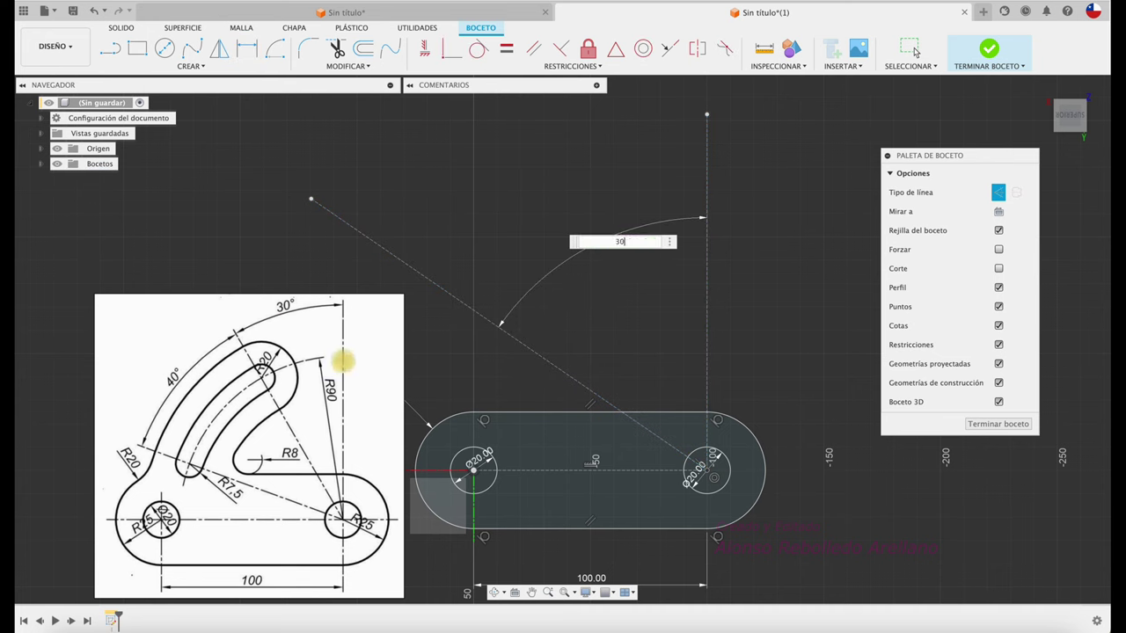
pyautogui.press('Return')
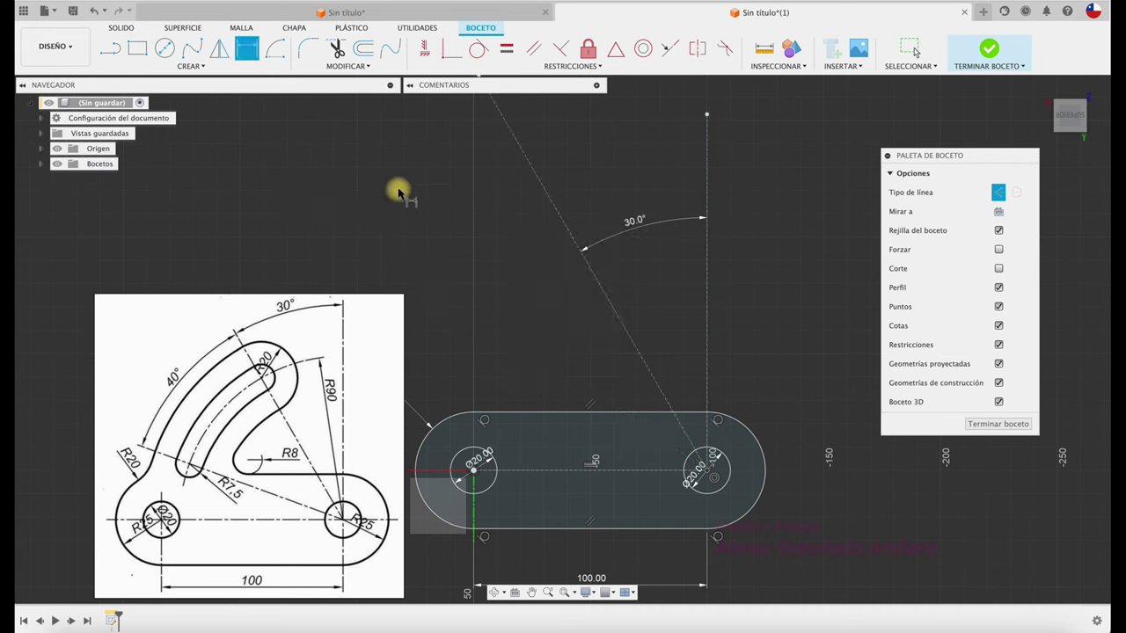
pyautogui.press('l')
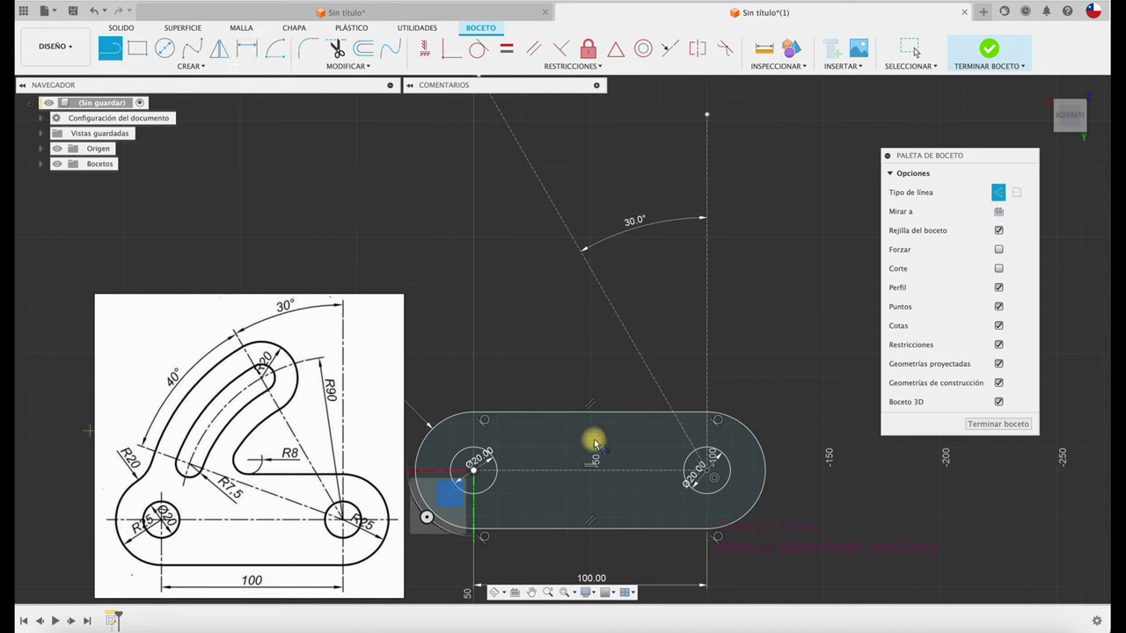
# Step: Draw a second line up-left from the right hole's centre, dimensioned 40° from the 30° line
pyautogui.click(706, 472)
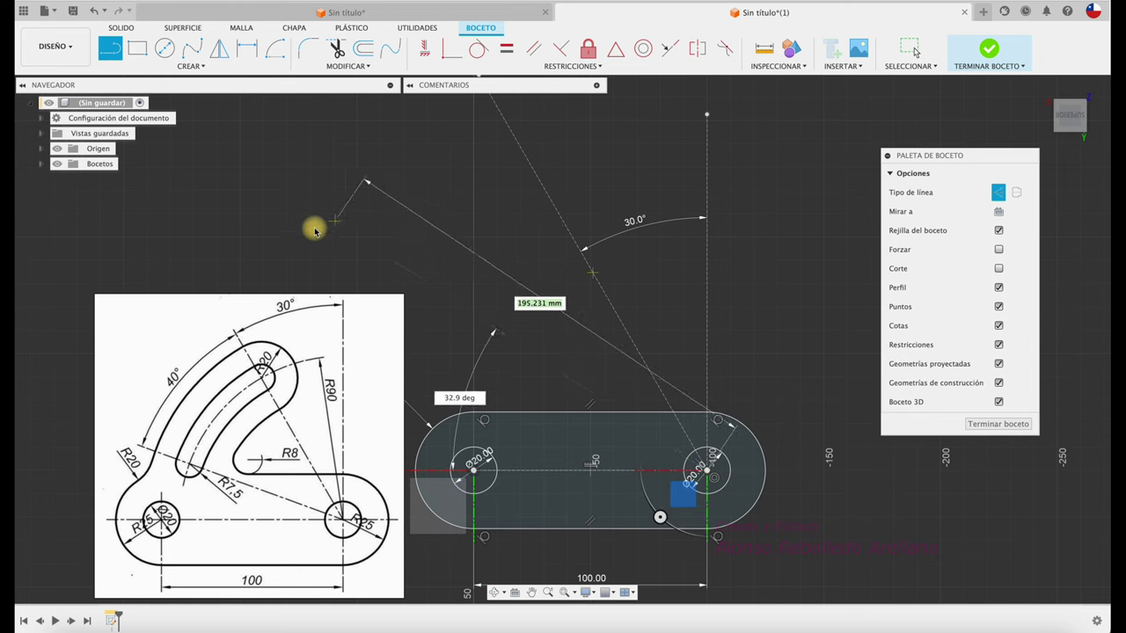
pyautogui.click(294, 237)
pyautogui.press('d')
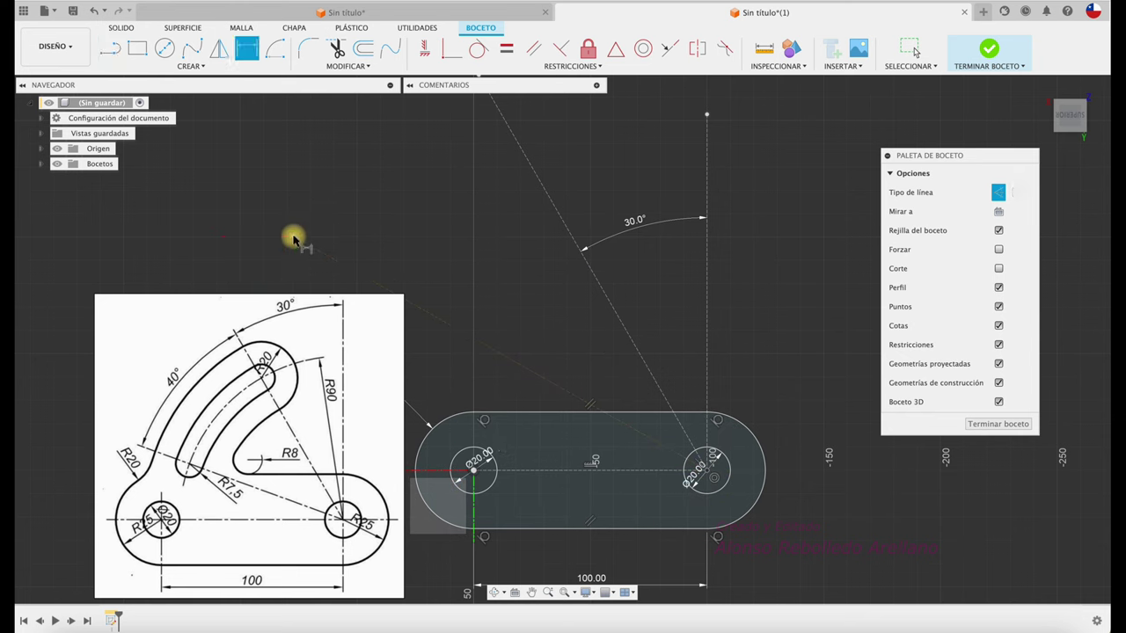
pyautogui.click(448, 323)
pyautogui.click(560, 219)
pyautogui.click(491, 218)
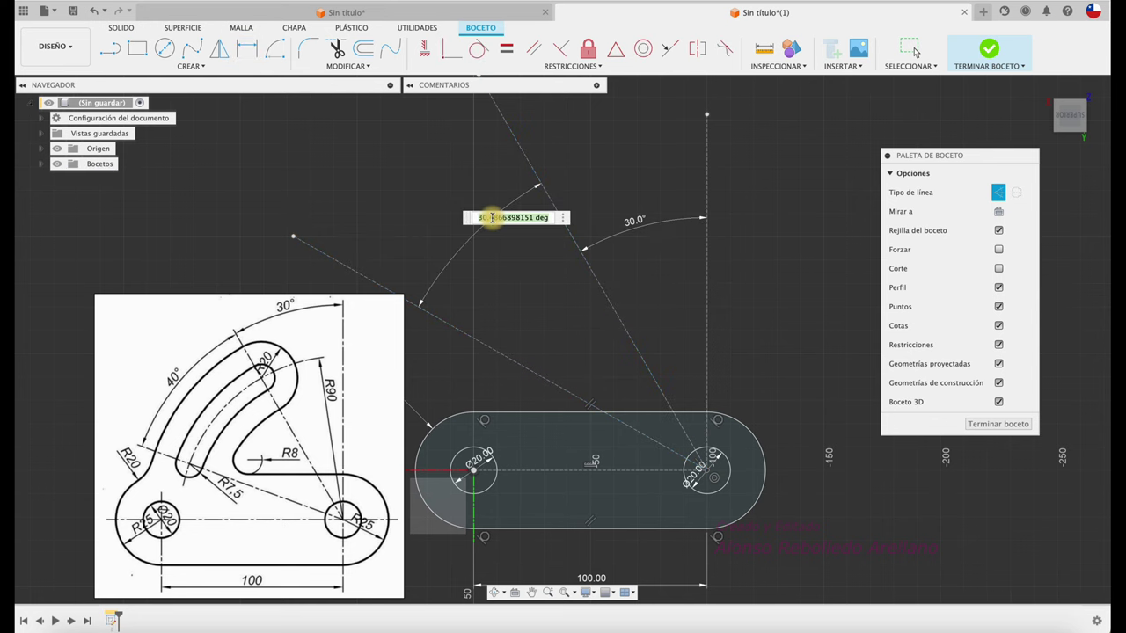
pyautogui.press('Return')
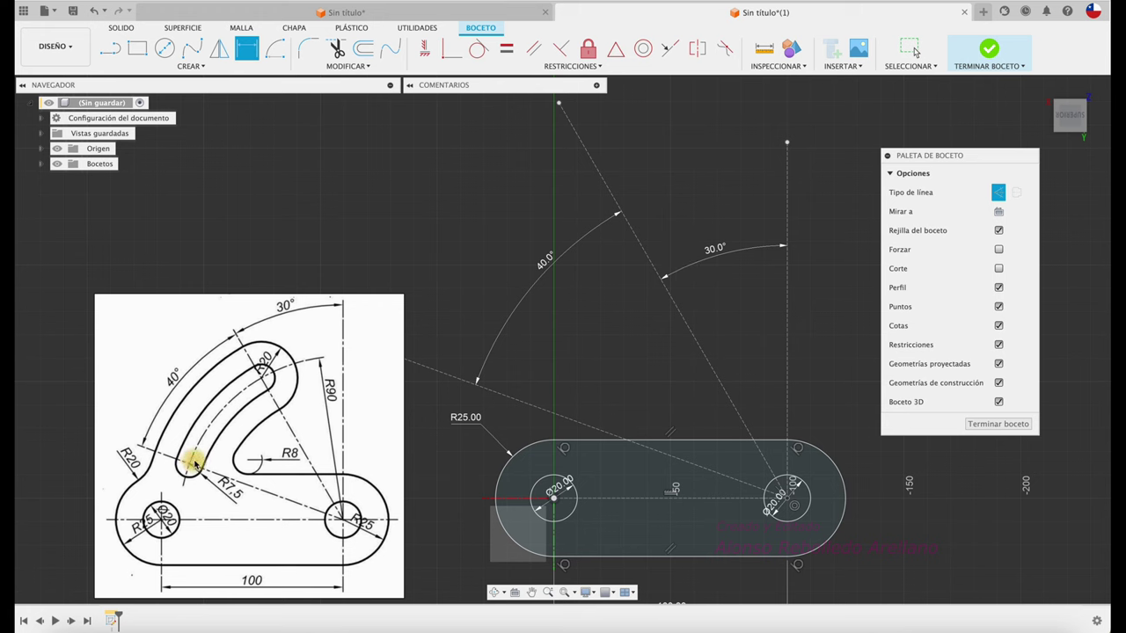
pyautogui.press('Escape')
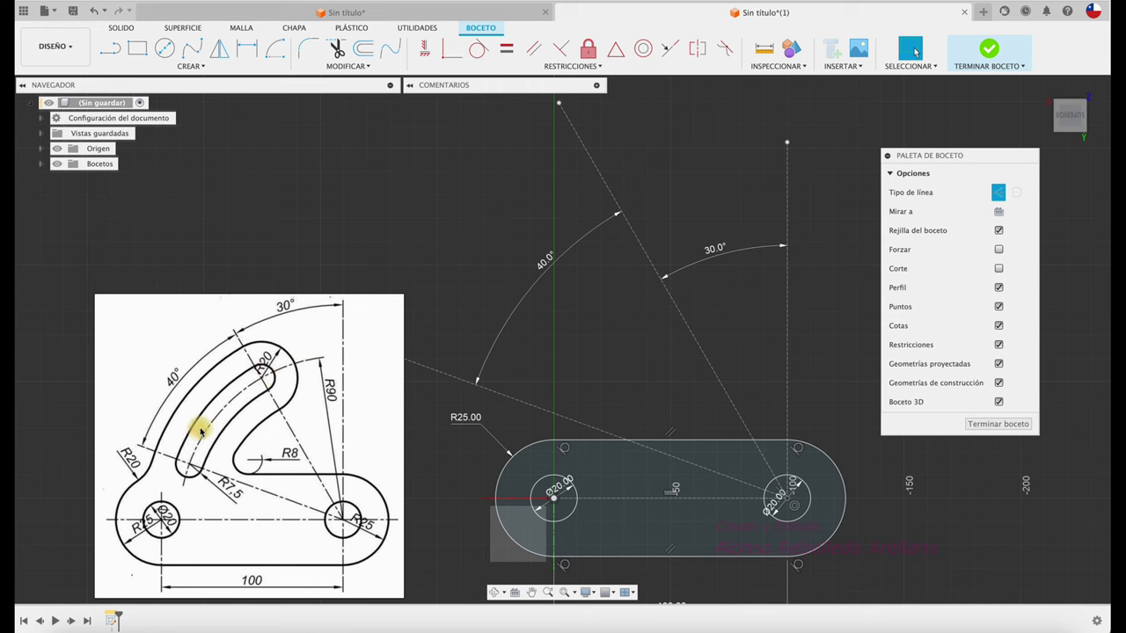
pyautogui.click(198, 68)
pyautogui.moveTo(145, 120)
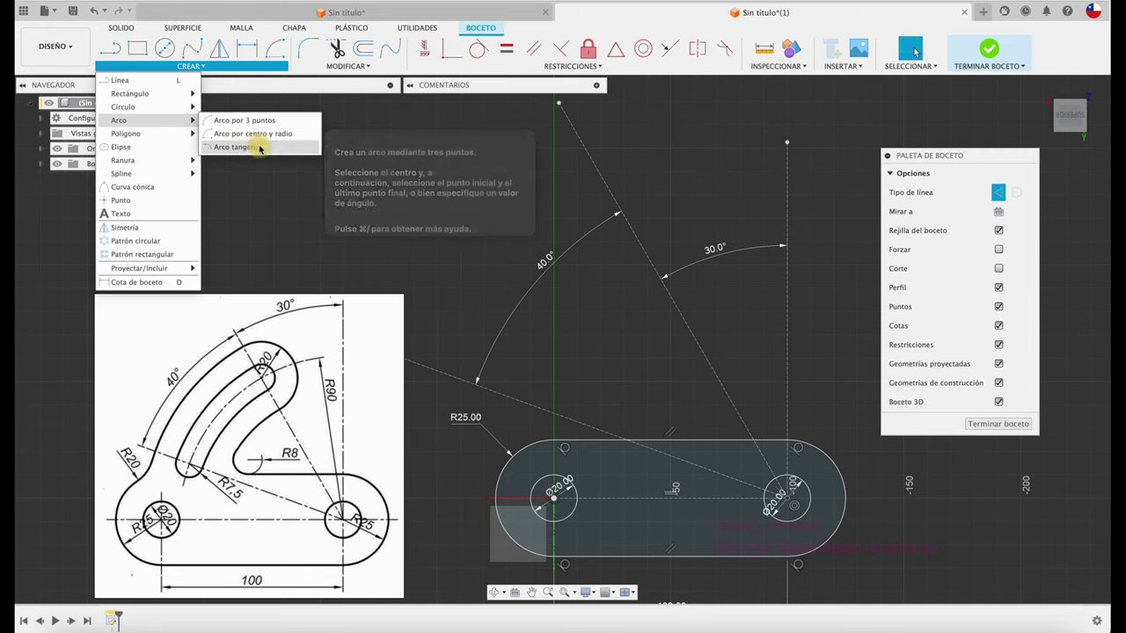
# Step: Pin Center Point Arc to the toolbar and draw an arc centred on the right hole
pyautogui.click(312, 134)
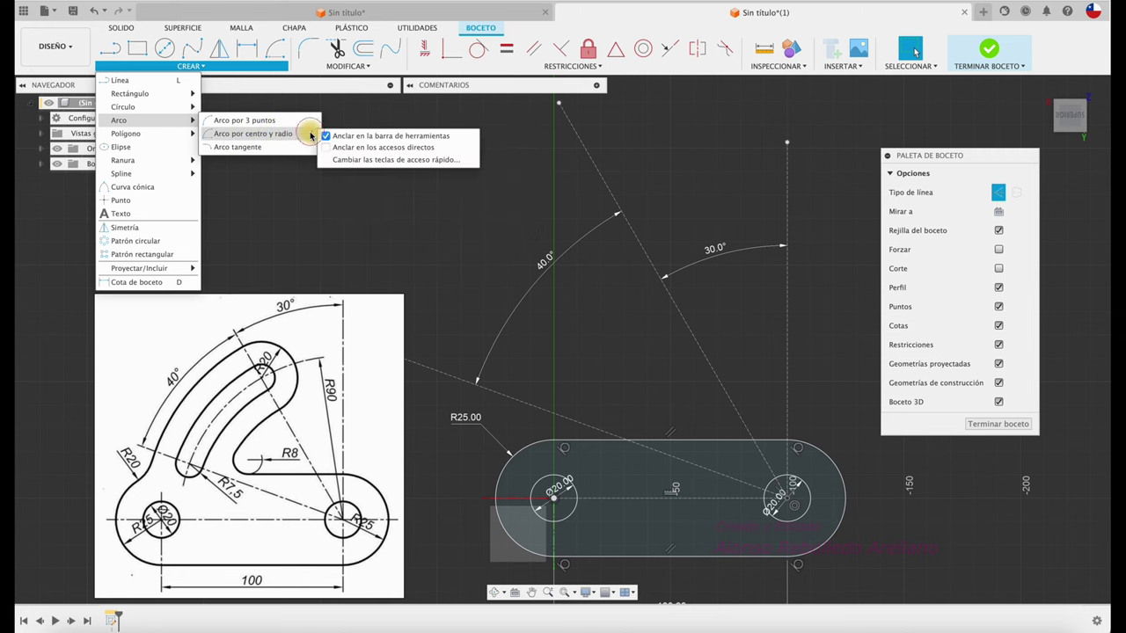
pyautogui.click(312, 135)
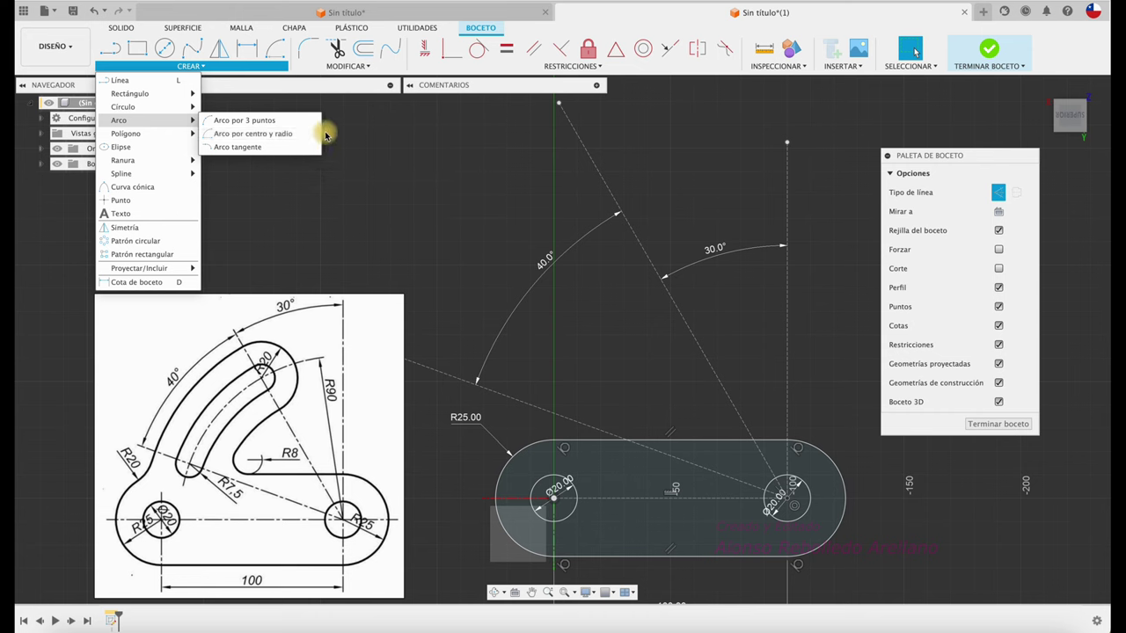
pyautogui.click(313, 137)
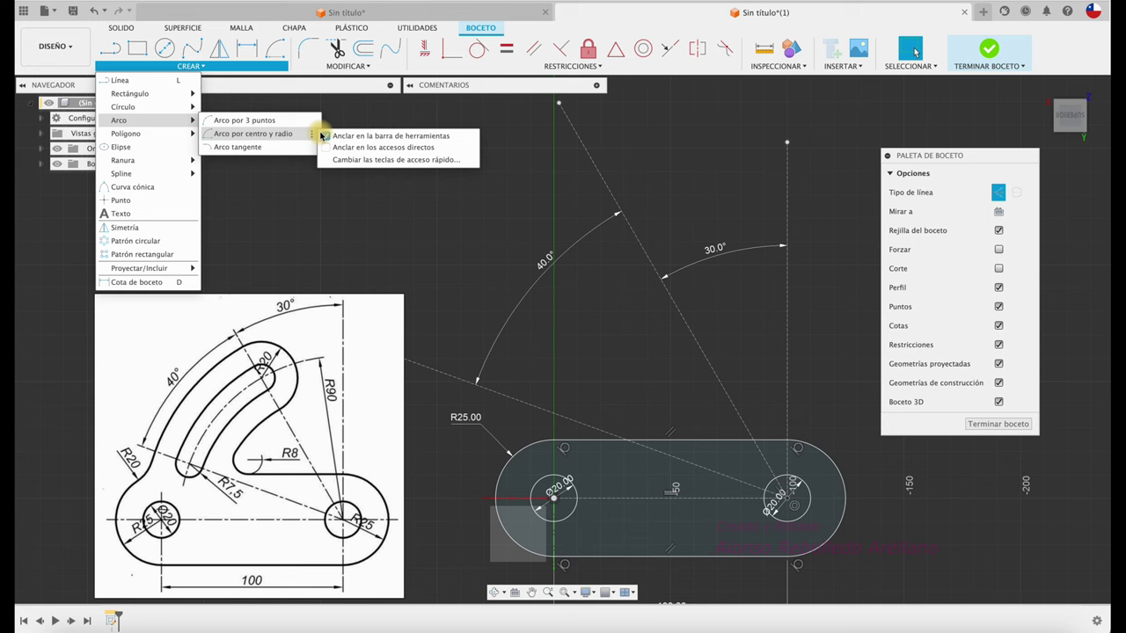
pyautogui.click(324, 135)
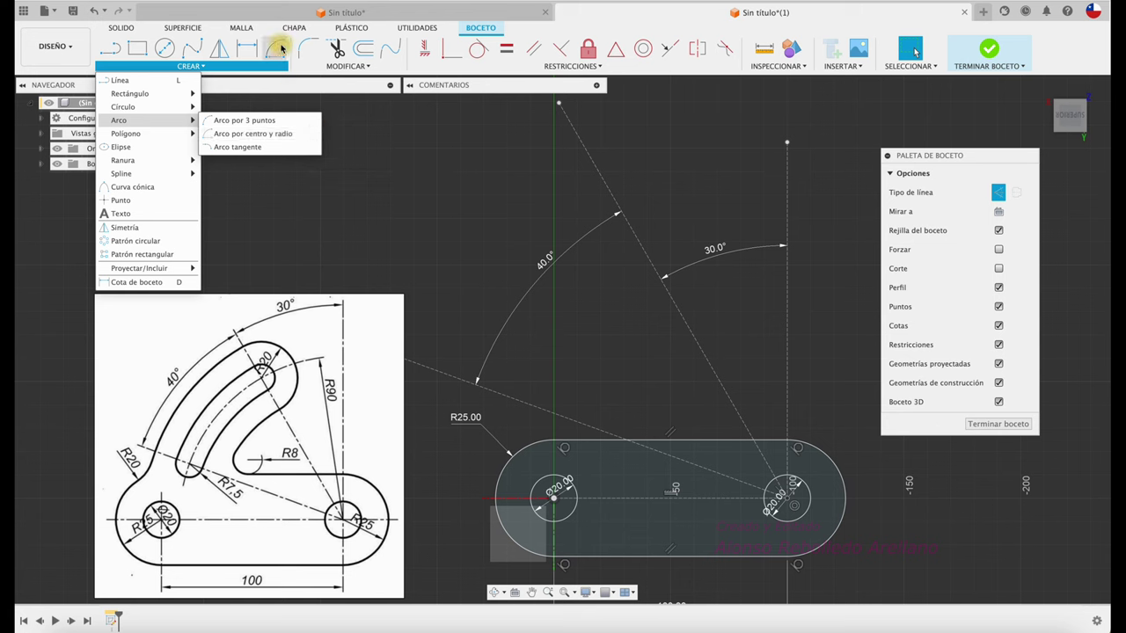
pyautogui.click(275, 47)
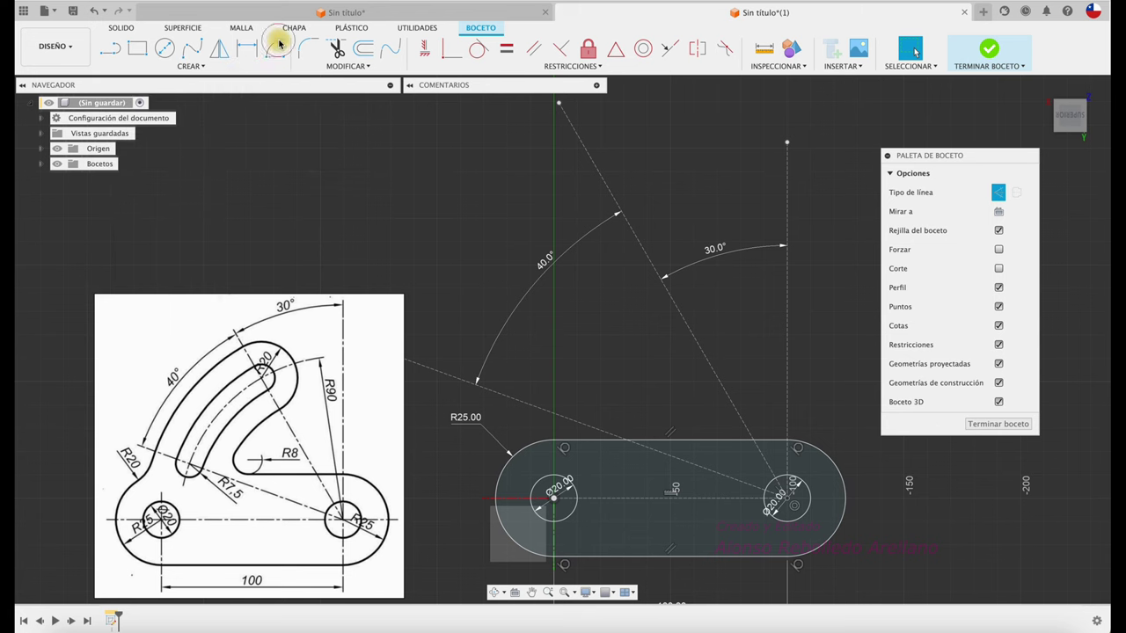
pyautogui.click(789, 501)
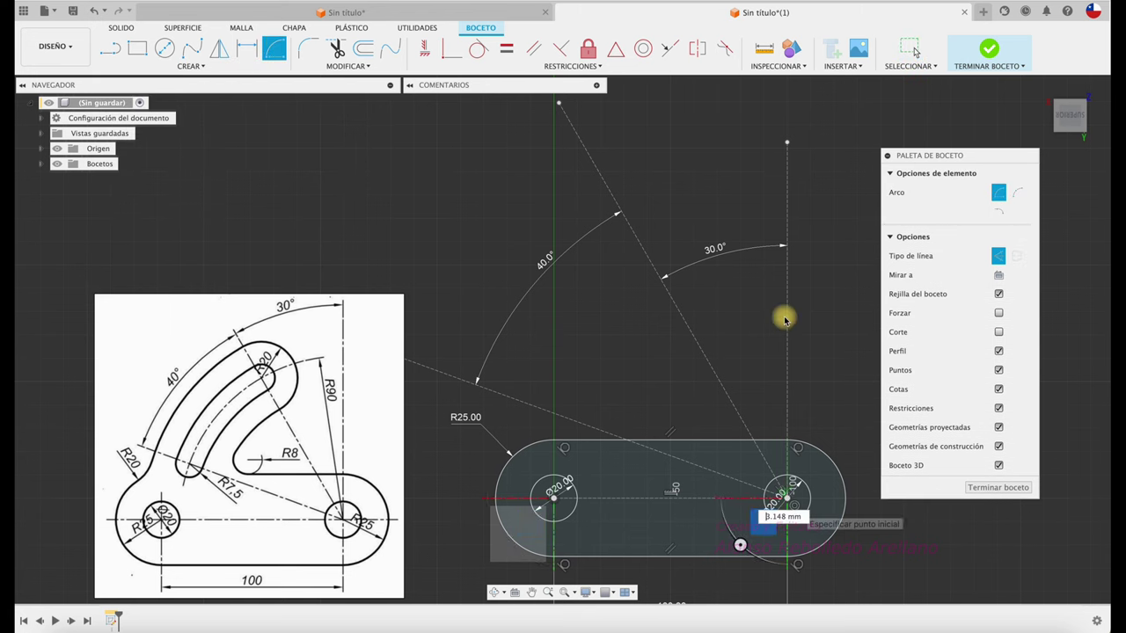
pyautogui.click(832, 207)
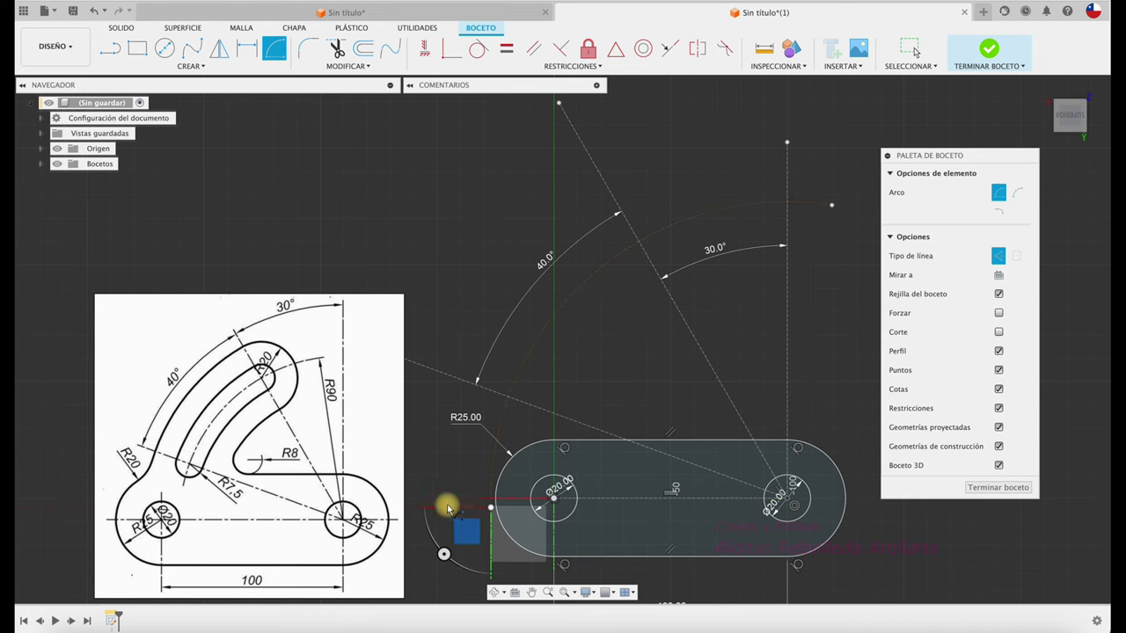
pyautogui.press('Escape')
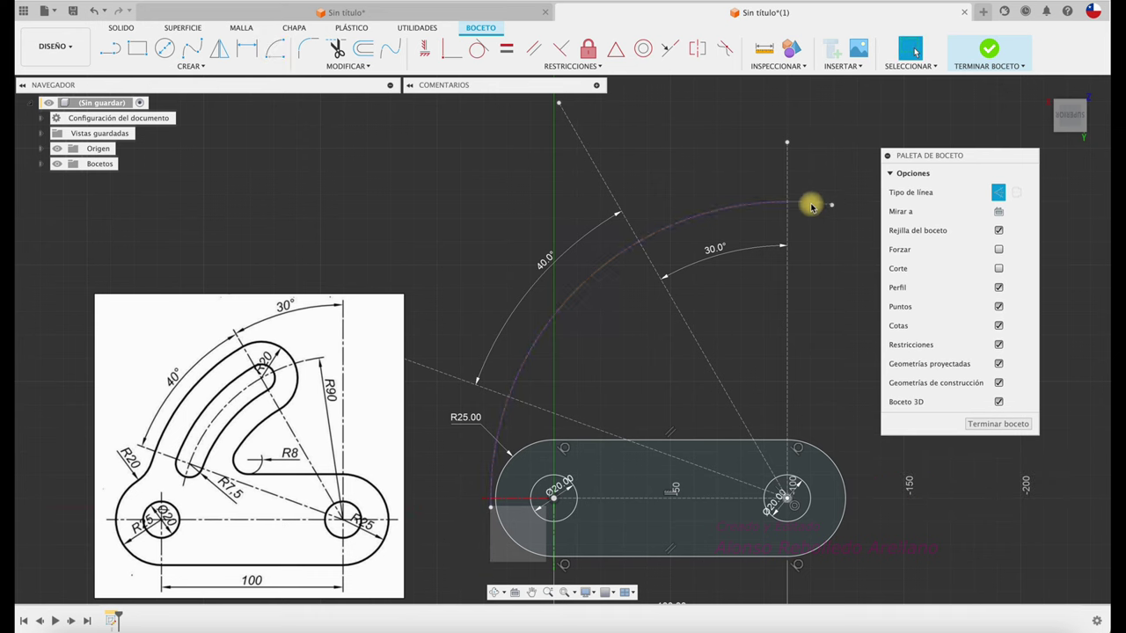
# Step: Dimension the arc's radius to 90 mm
pyautogui.press('d')
pyautogui.click(812, 205)
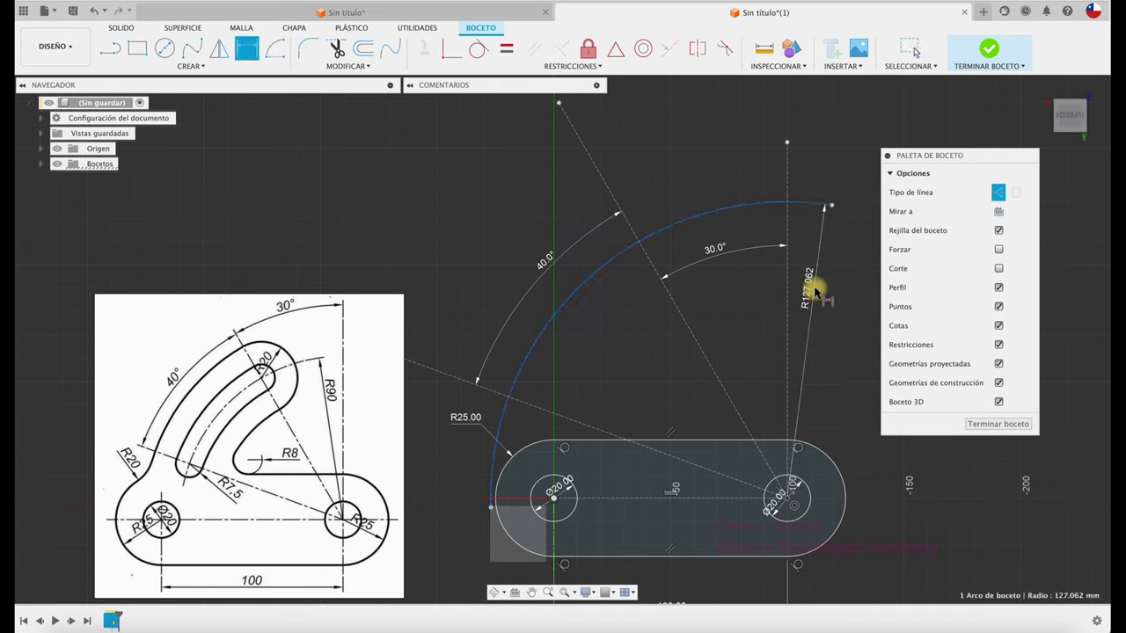
pyautogui.click(816, 288)
pyautogui.write('90')
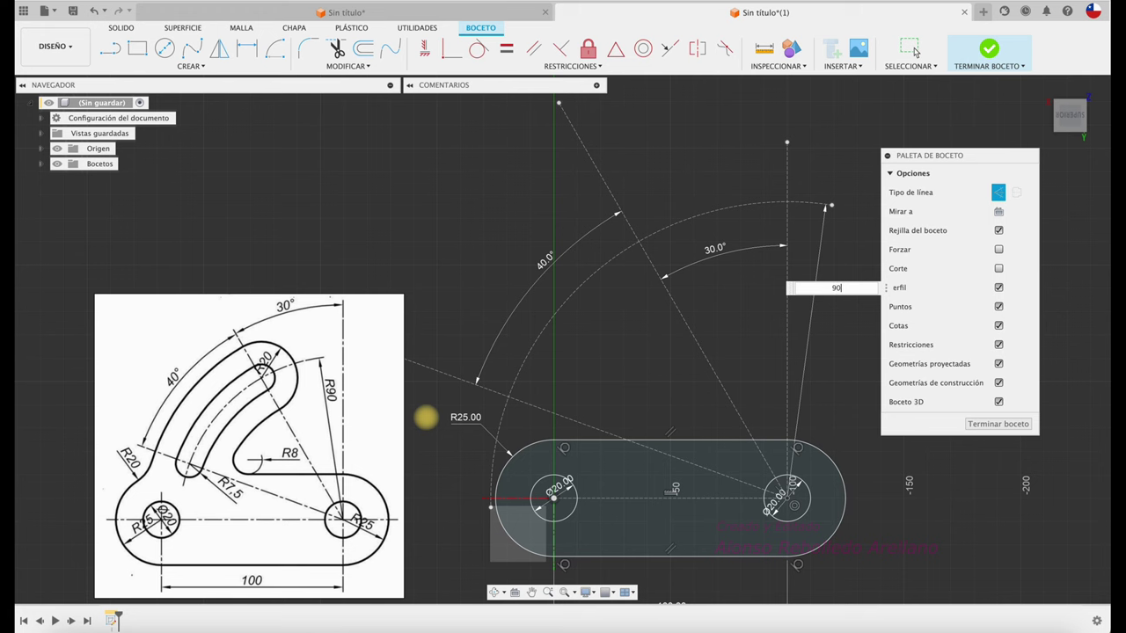
pyautogui.press('Return')
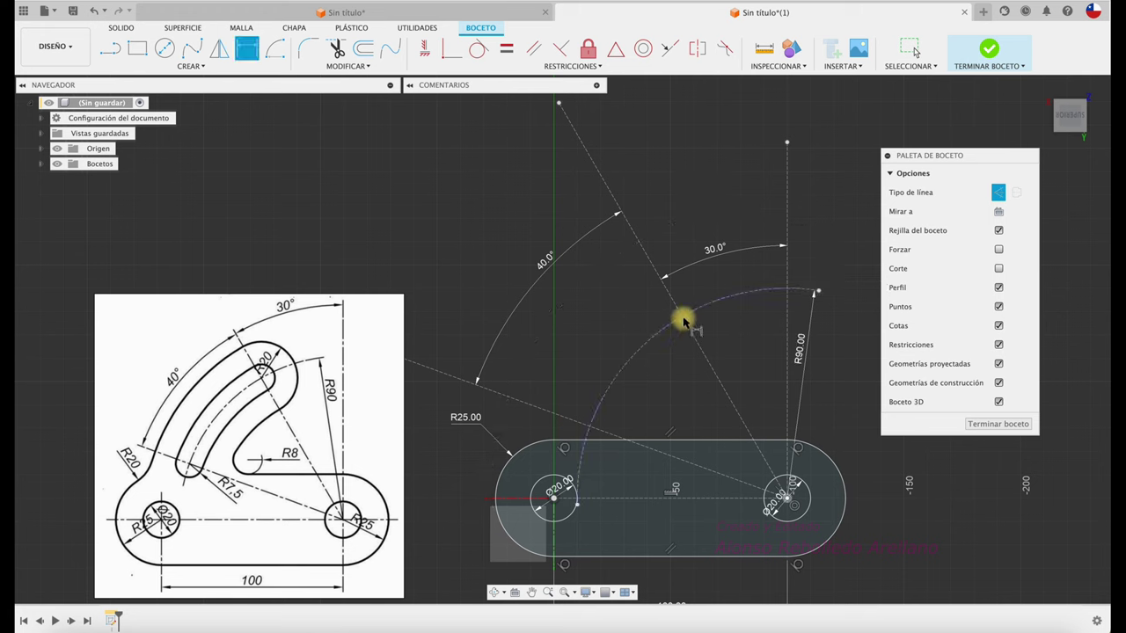
pyautogui.press('Escape')
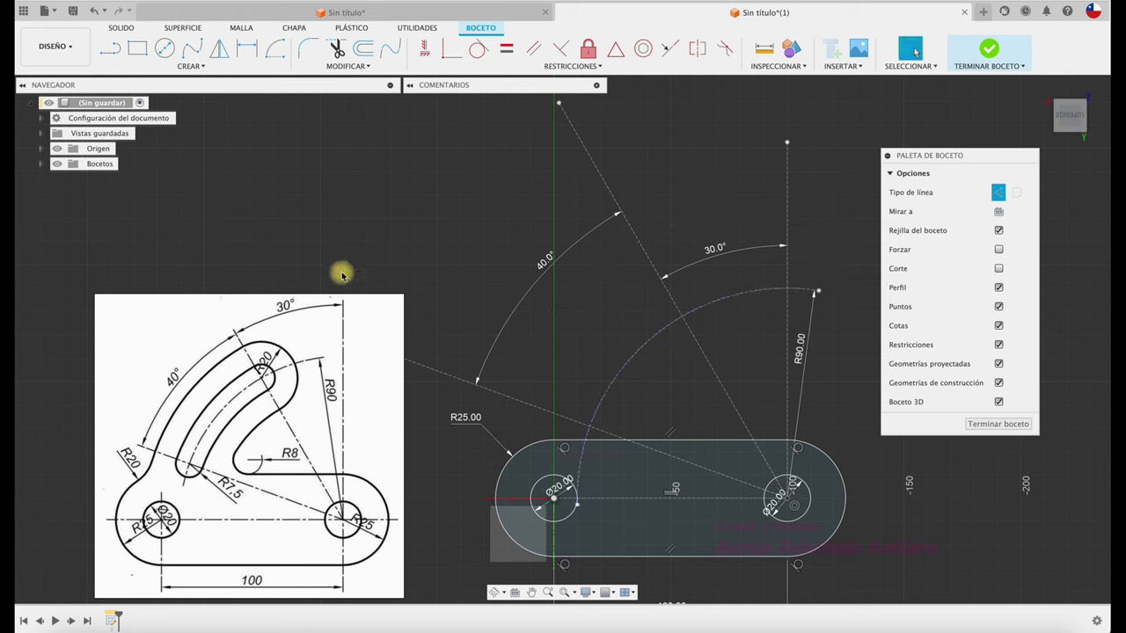
pyautogui.click(164, 48)
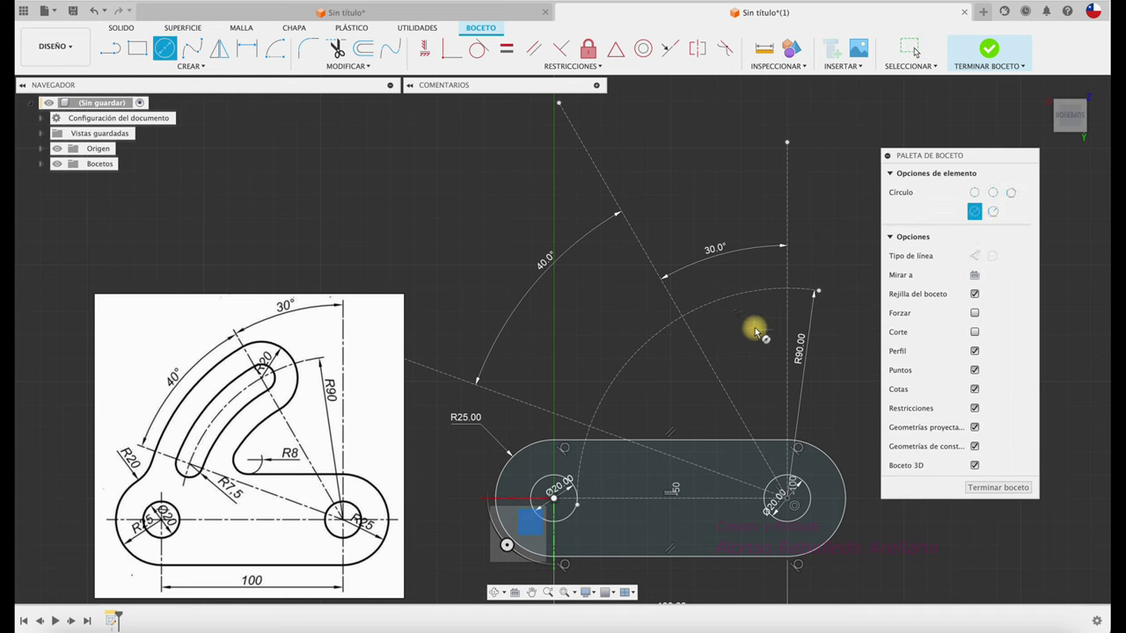
# Step: Place Ø15 circles where the R90 arc crosses the 30° and 40° lines
pyautogui.click(682, 316)
pyautogui.write('15')
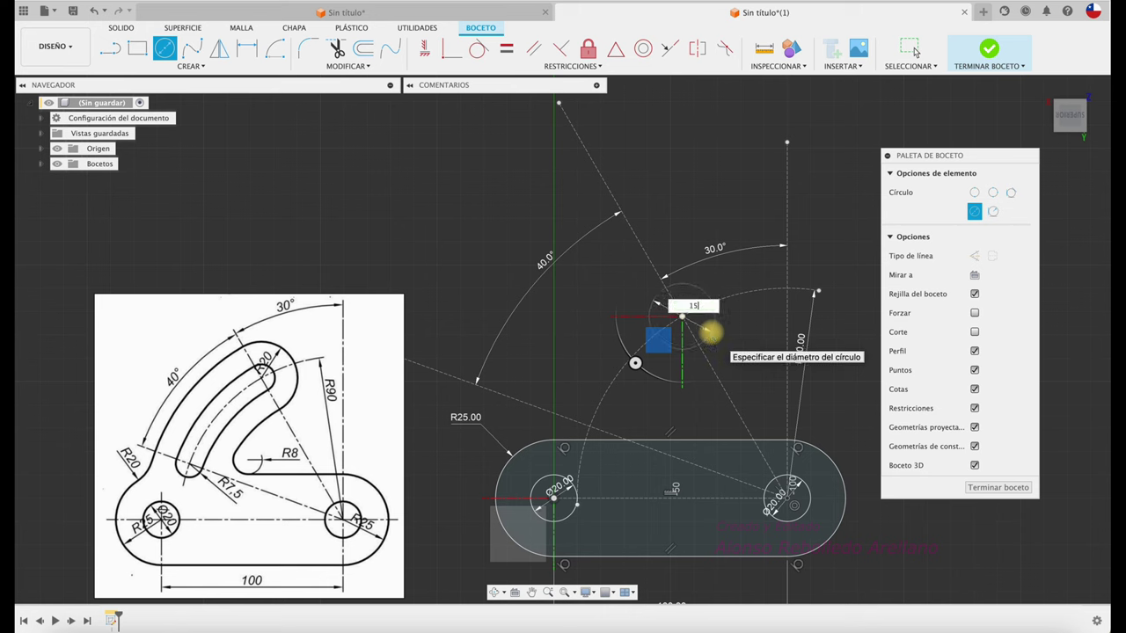
pyautogui.press('Return')
pyautogui.press('Escape')
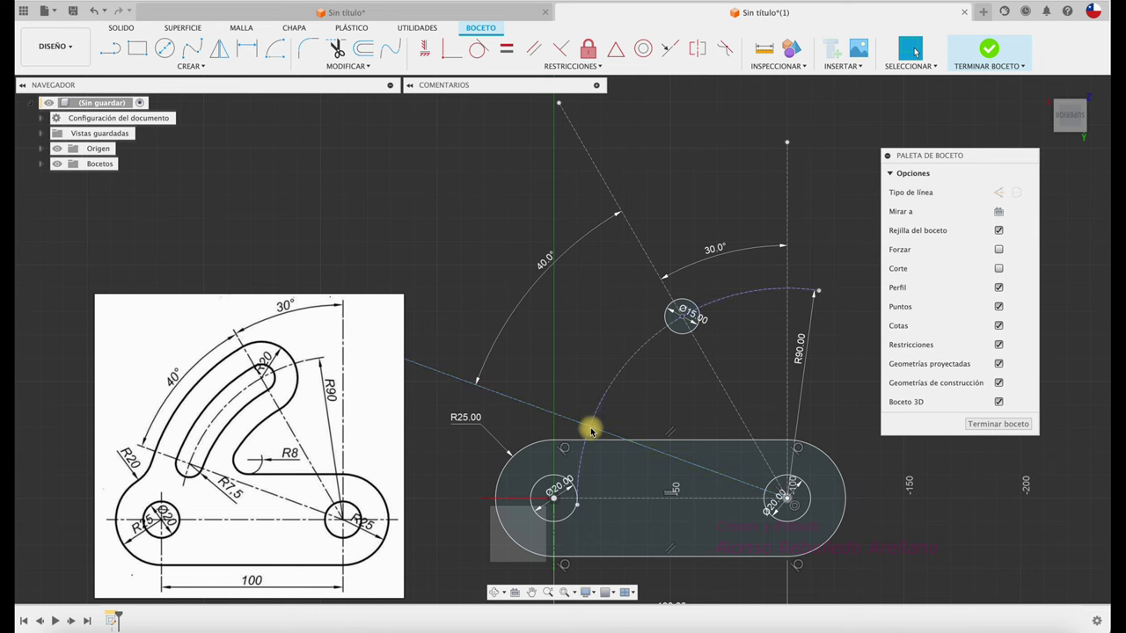
pyautogui.press('c')
pyautogui.click(591, 432)
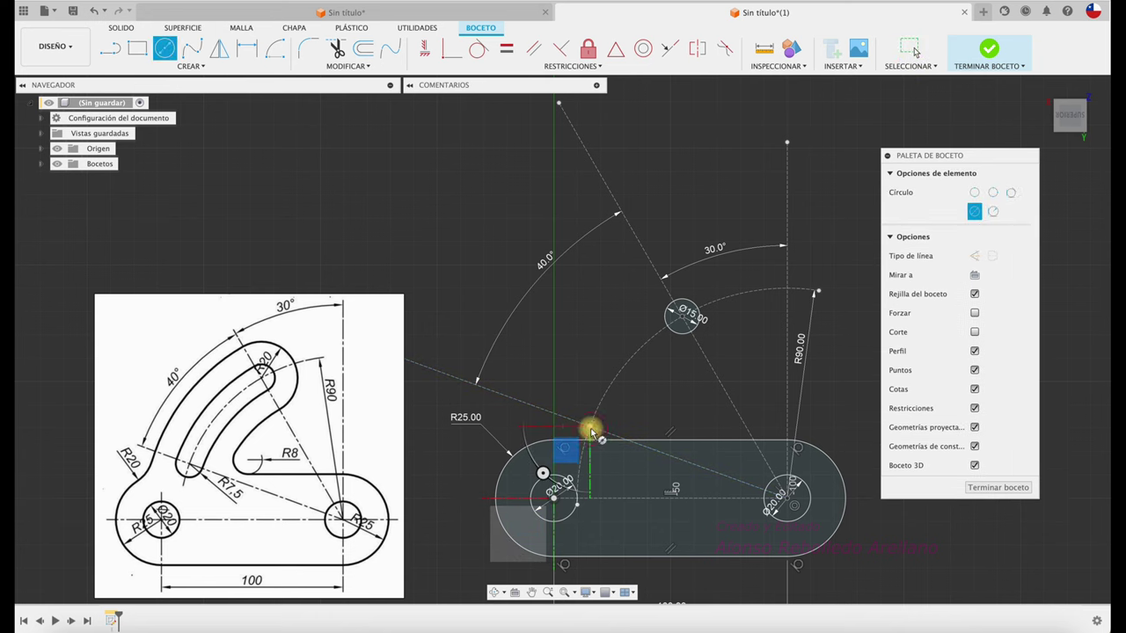
pyautogui.click(624, 420)
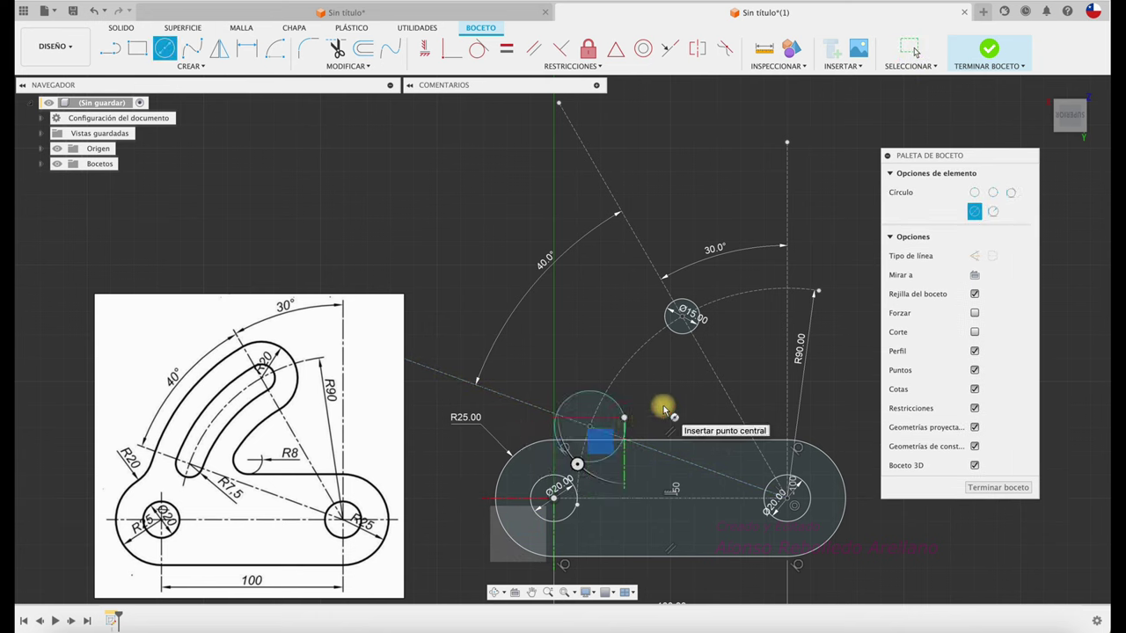
pyautogui.press('Escape')
pyautogui.press('d')
pyautogui.click(598, 410)
pyautogui.click(649, 387)
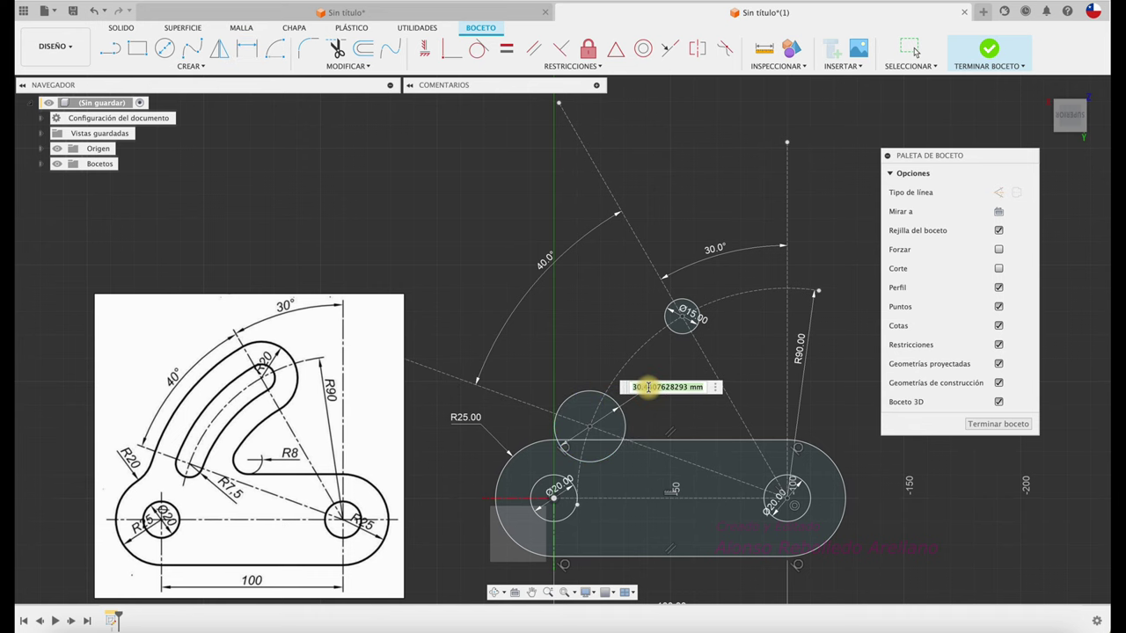
pyautogui.press('Return')
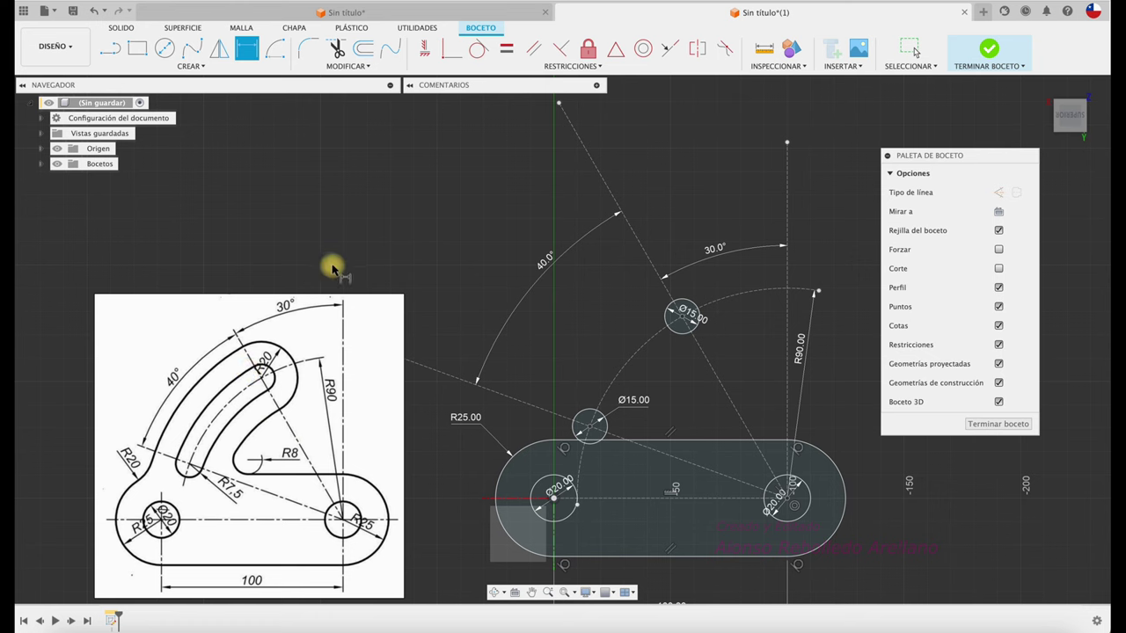
# Step: Draw an arc centred on the right hole joining the two Ø15 circles along one slot side
pyautogui.click(280, 51)
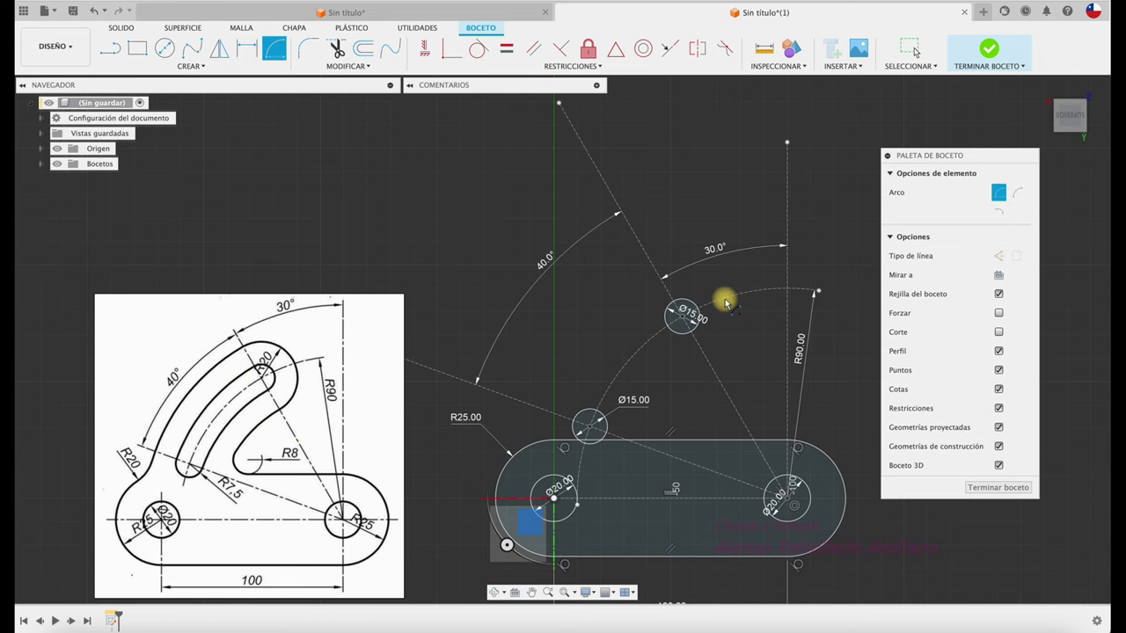
pyautogui.click(787, 500)
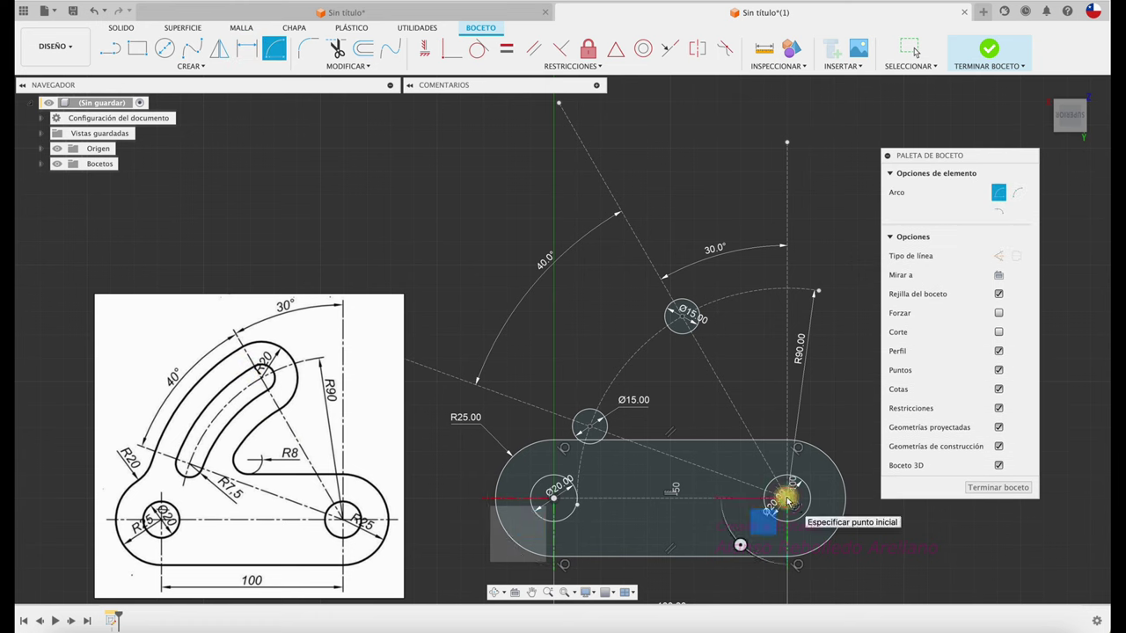
pyautogui.scroll(1, 716, 345)
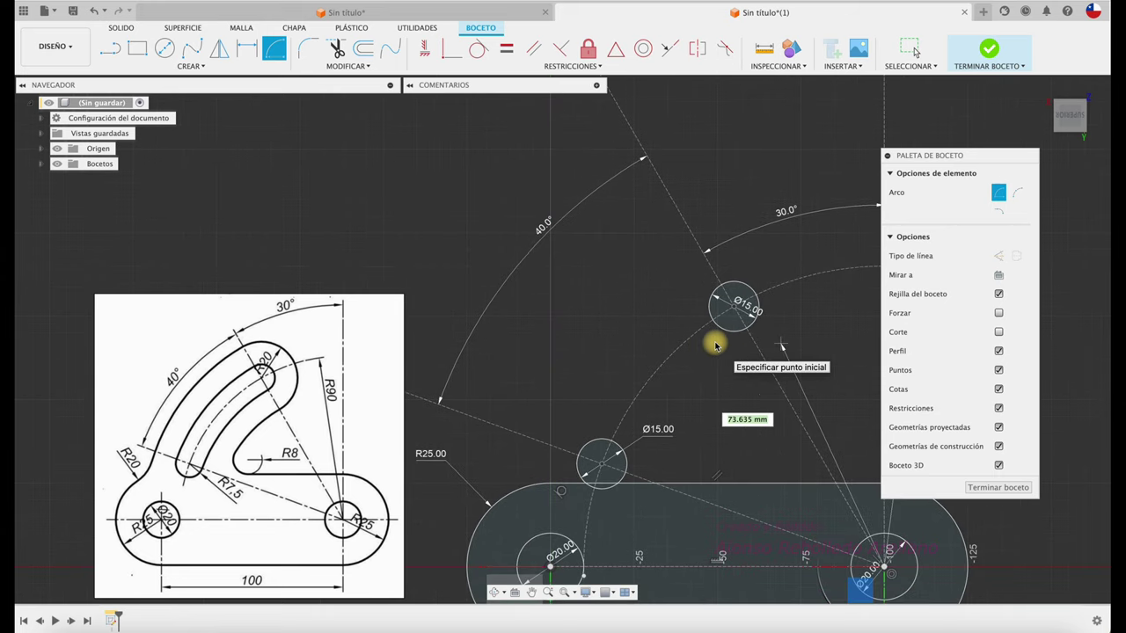
pyautogui.scroll(3, 716, 345)
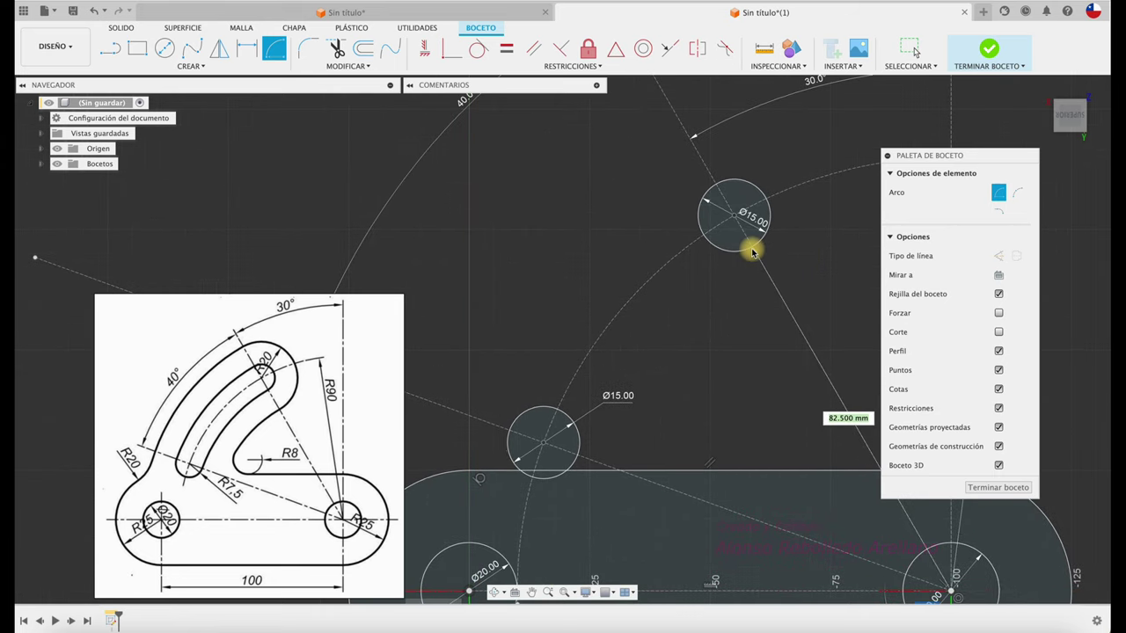
pyautogui.click(752, 246)
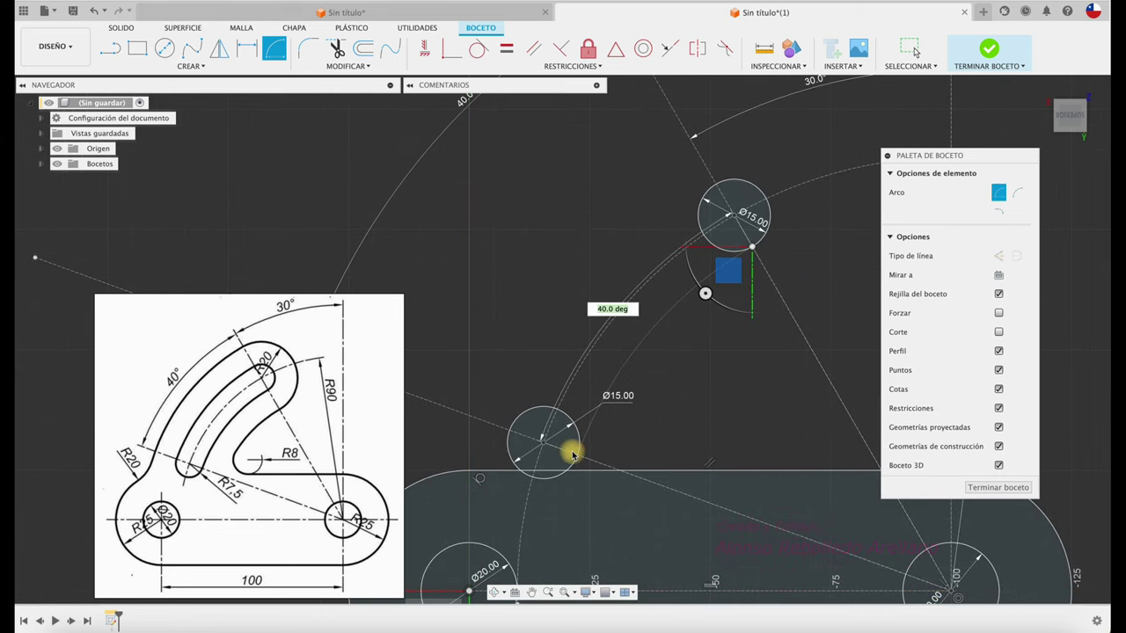
pyautogui.click(575, 454)
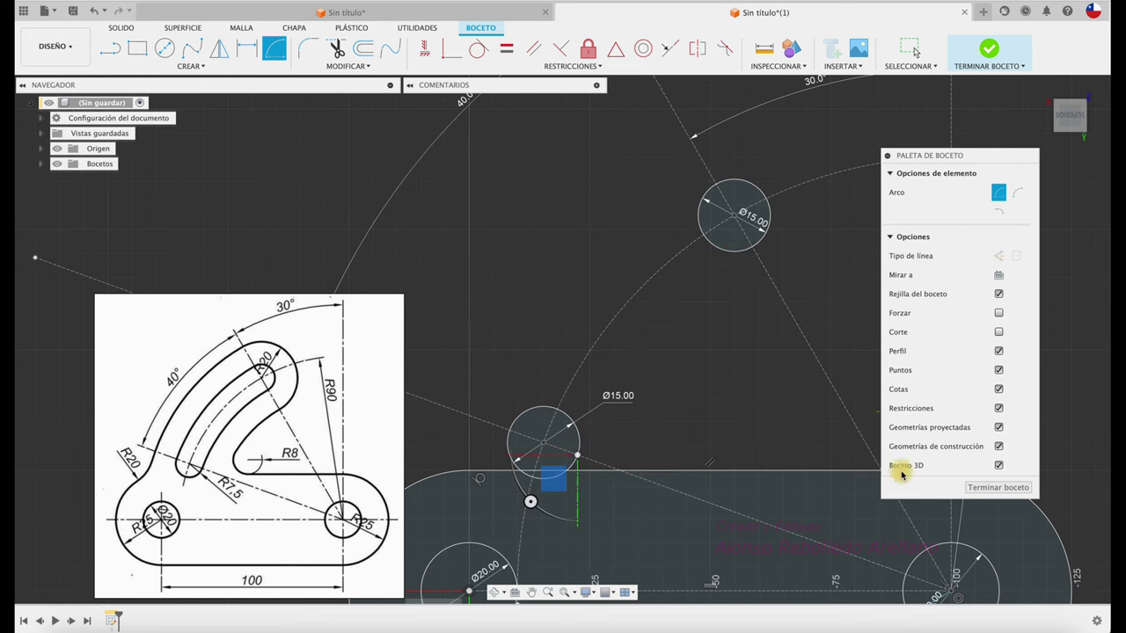
pyautogui.click(952, 591)
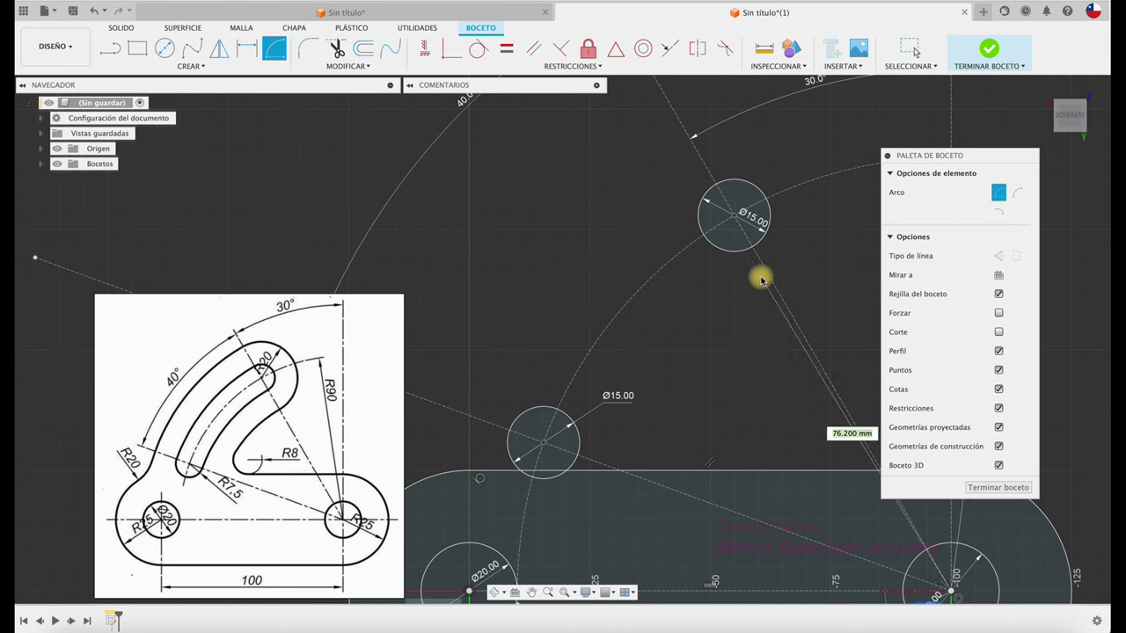
pyautogui.click(753, 247)
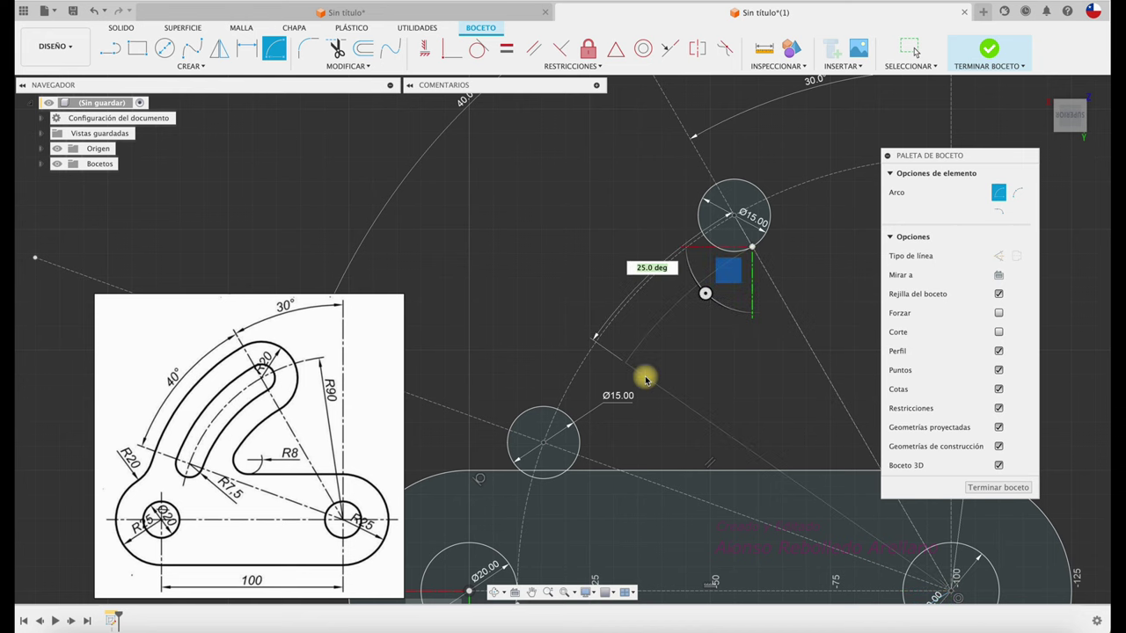
pyautogui.click(592, 498)
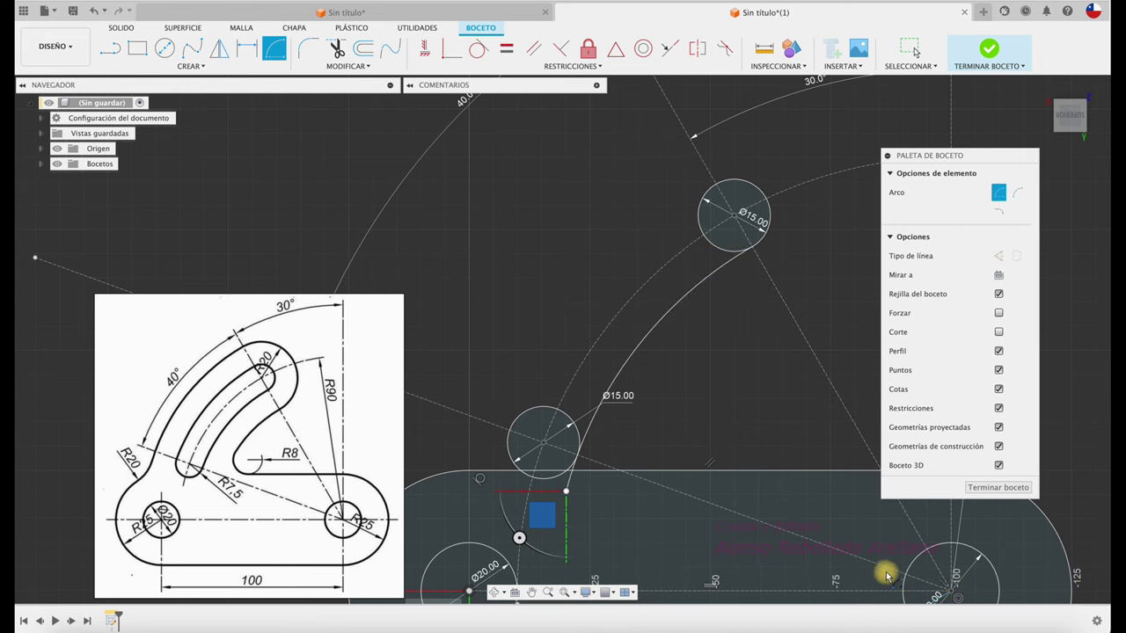
# Step: Abandon a misdrawn opposite-side arc and delete a stray short segment inside the Ø15 circle
pyautogui.click(955, 598)
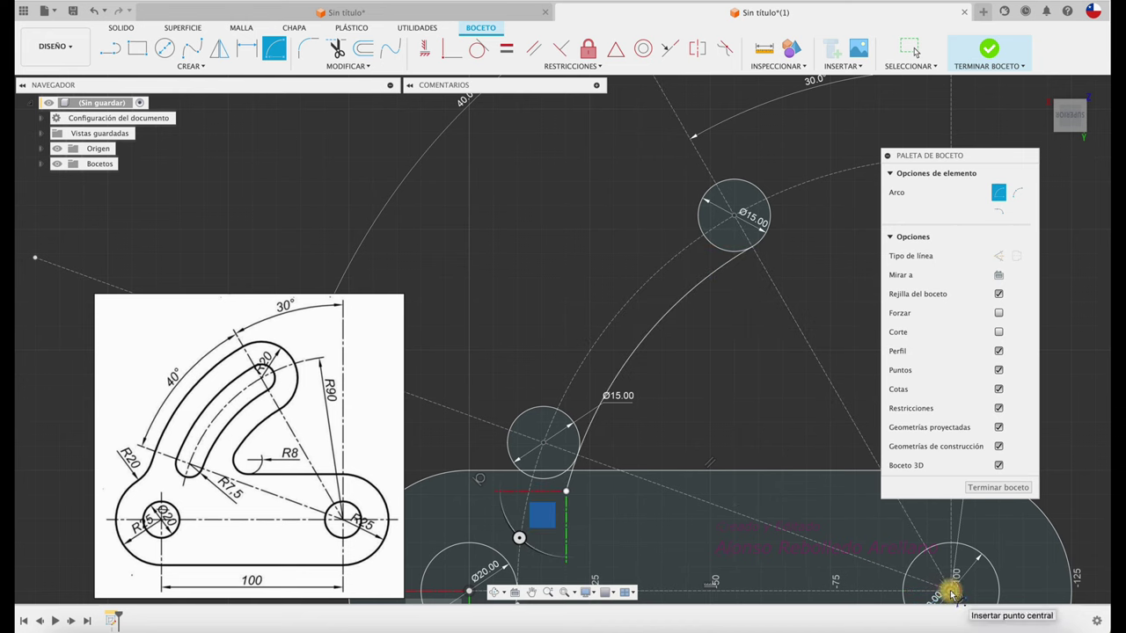
pyautogui.click(716, 185)
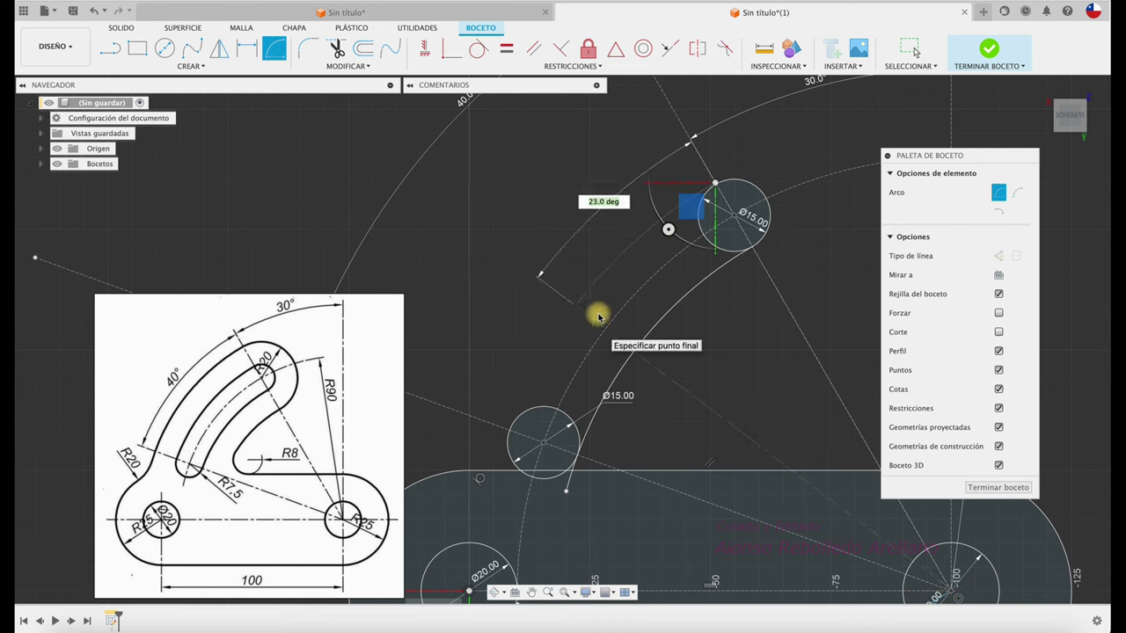
pyautogui.click(522, 468)
pyautogui.press('Escape')
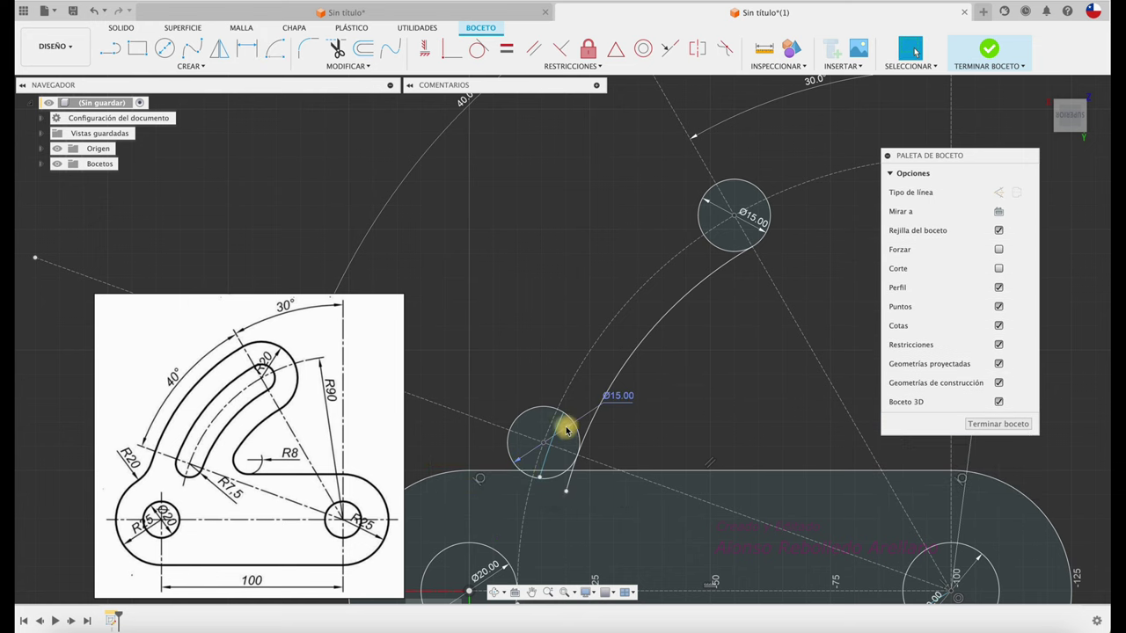
pyautogui.click(561, 428)
pyautogui.press('Delete')
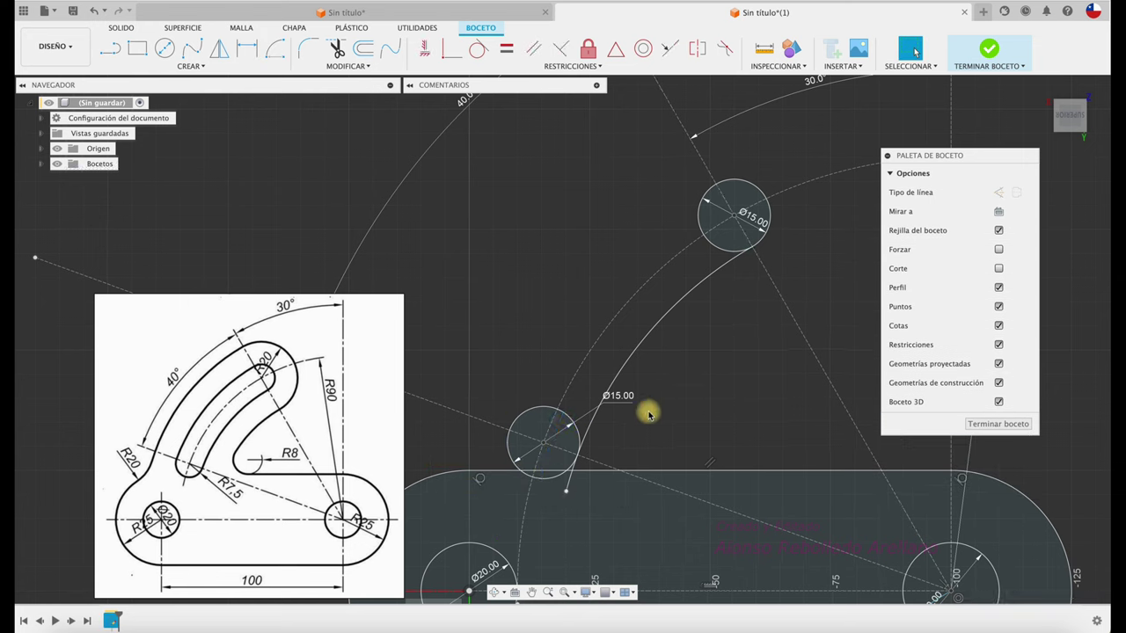
# Step: Draw the other-side arc from the upper Ø15 circle's top to the lower circle, closing the slot
pyautogui.click(278, 51)
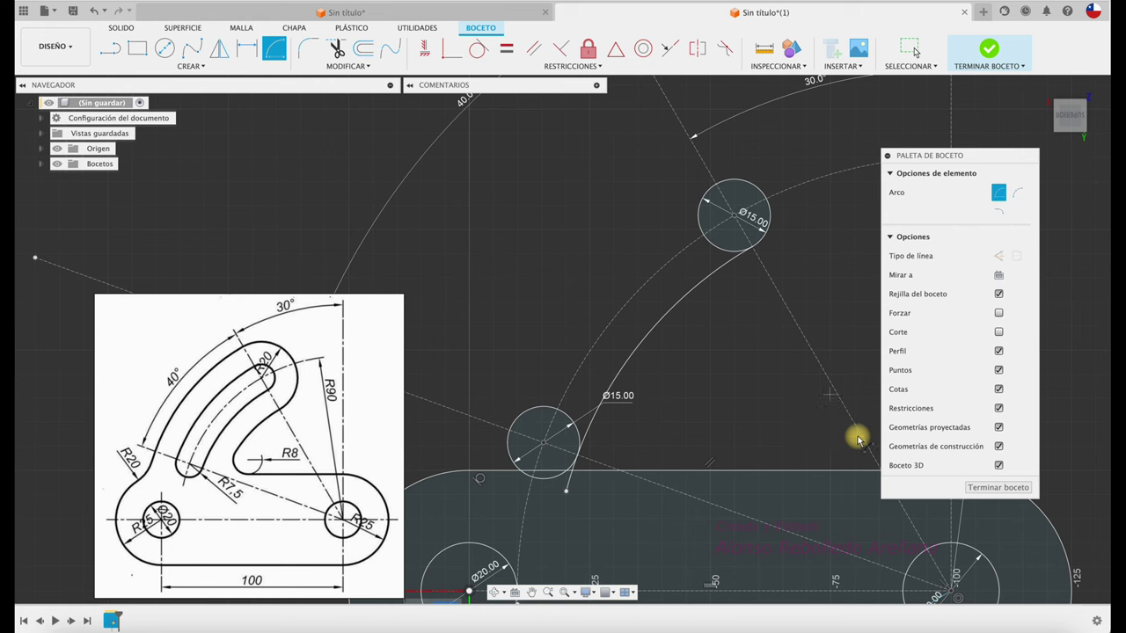
pyautogui.click(953, 595)
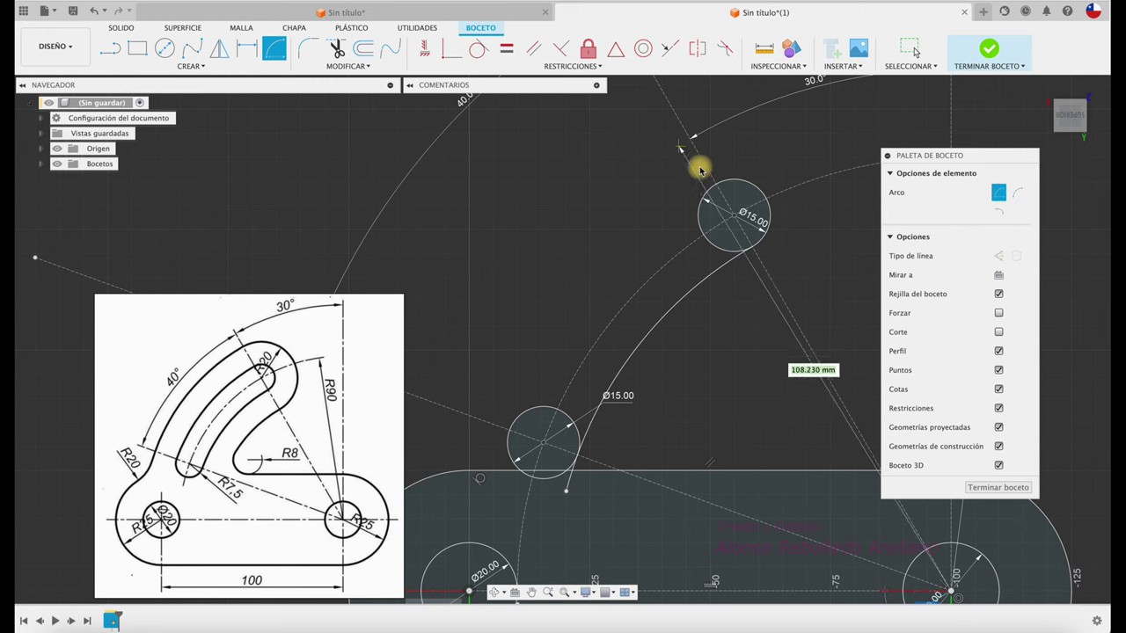
pyautogui.click(717, 186)
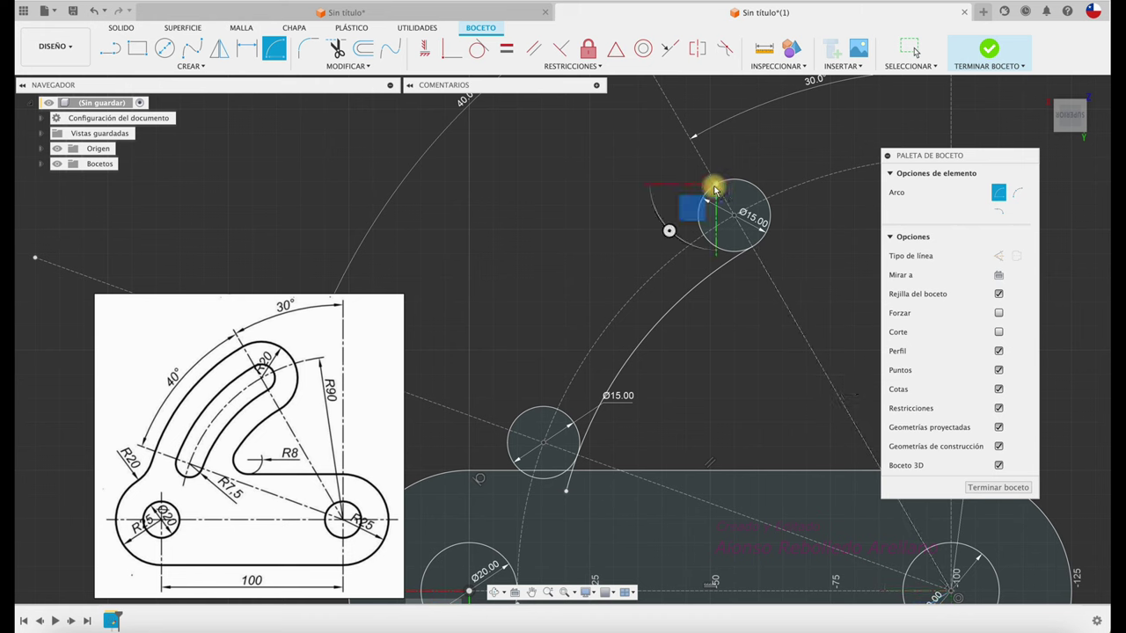
pyautogui.click(494, 485)
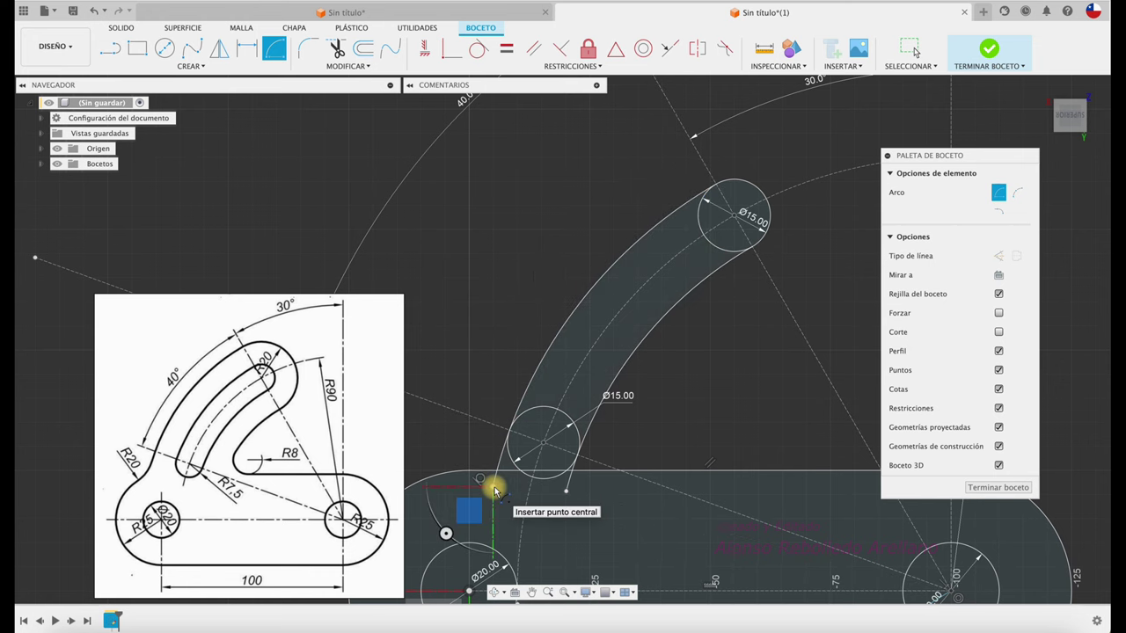
pyautogui.press('Escape')
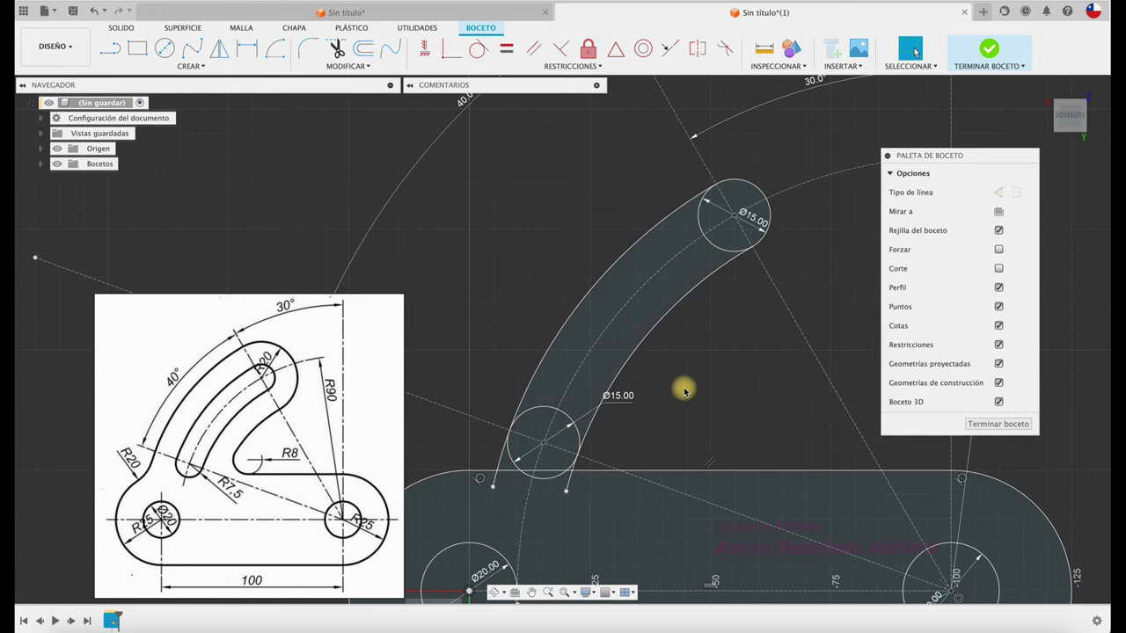
pyautogui.scroll(-1, 686, 390)
# Step: Draw a 40 mm diameter circle centred on the upper Ø15 slot end
pyautogui.scroll(-1, 685, 391)
pyautogui.scroll(-1, 685, 391)
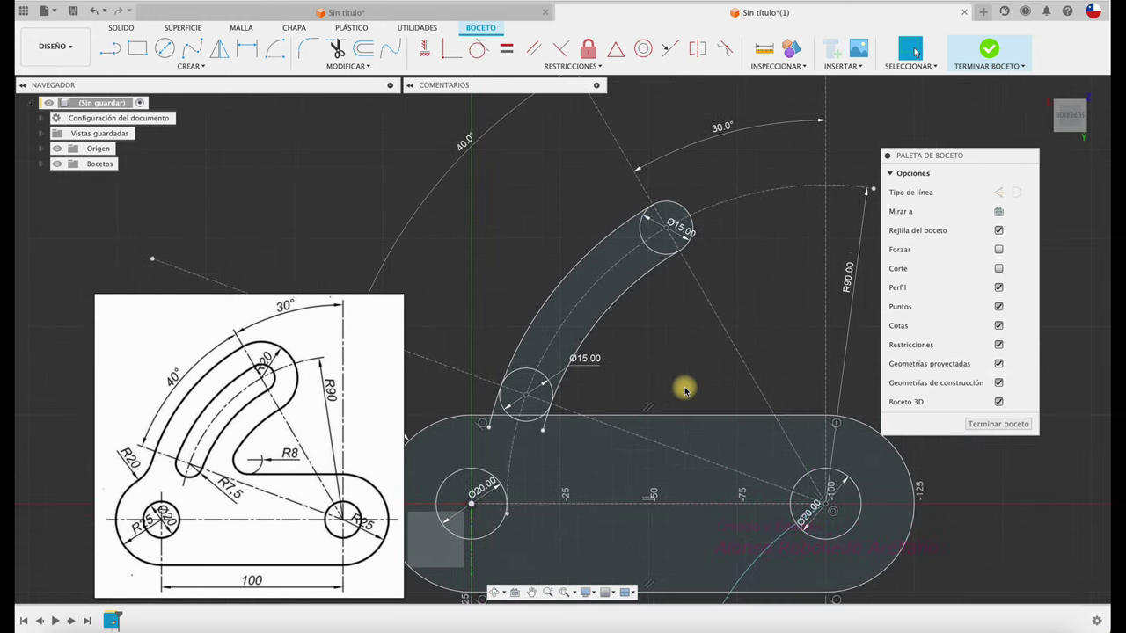
pyautogui.scroll(-1, 685, 391)
pyautogui.scroll(-1, 685, 391)
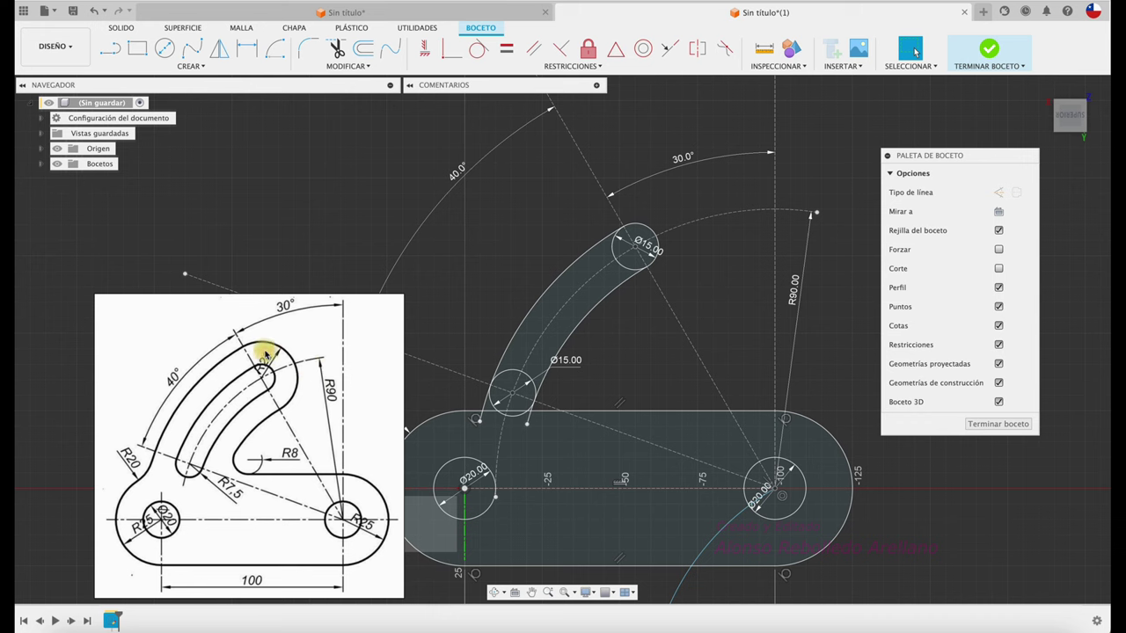
pyautogui.click(164, 48)
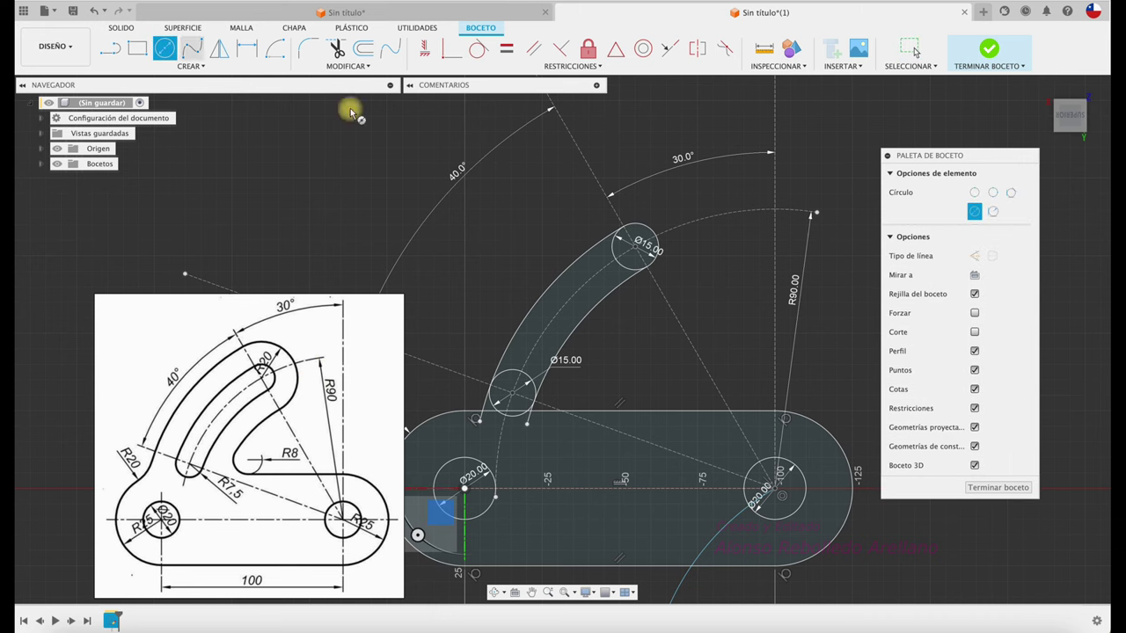
pyautogui.click(636, 247)
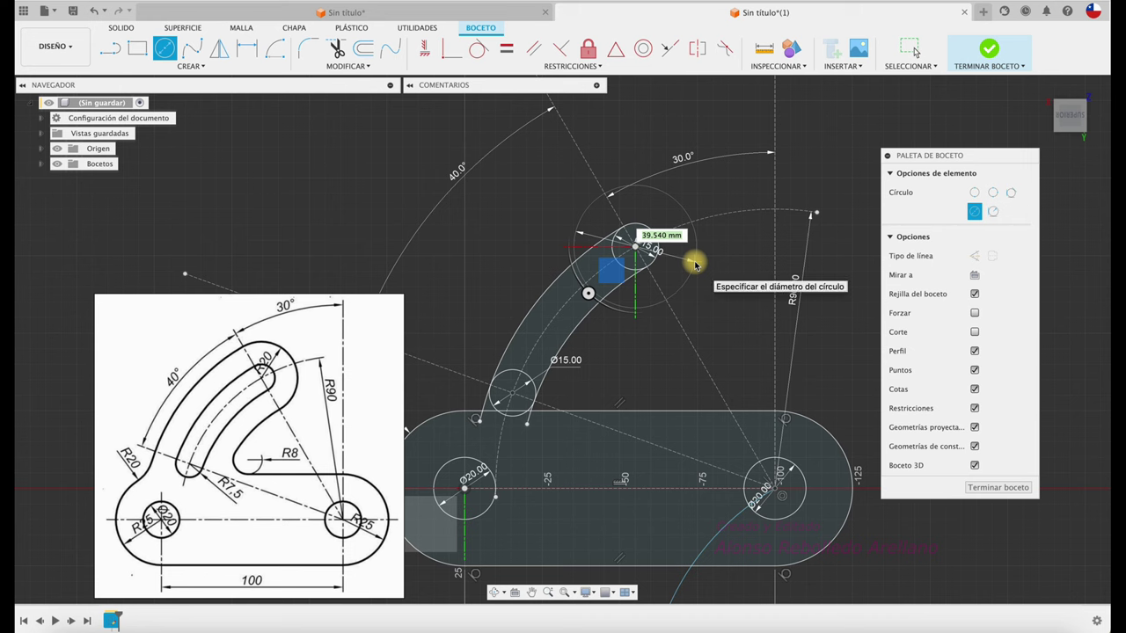
pyautogui.write('40')
pyautogui.press('Return')
pyautogui.click(914, 50)
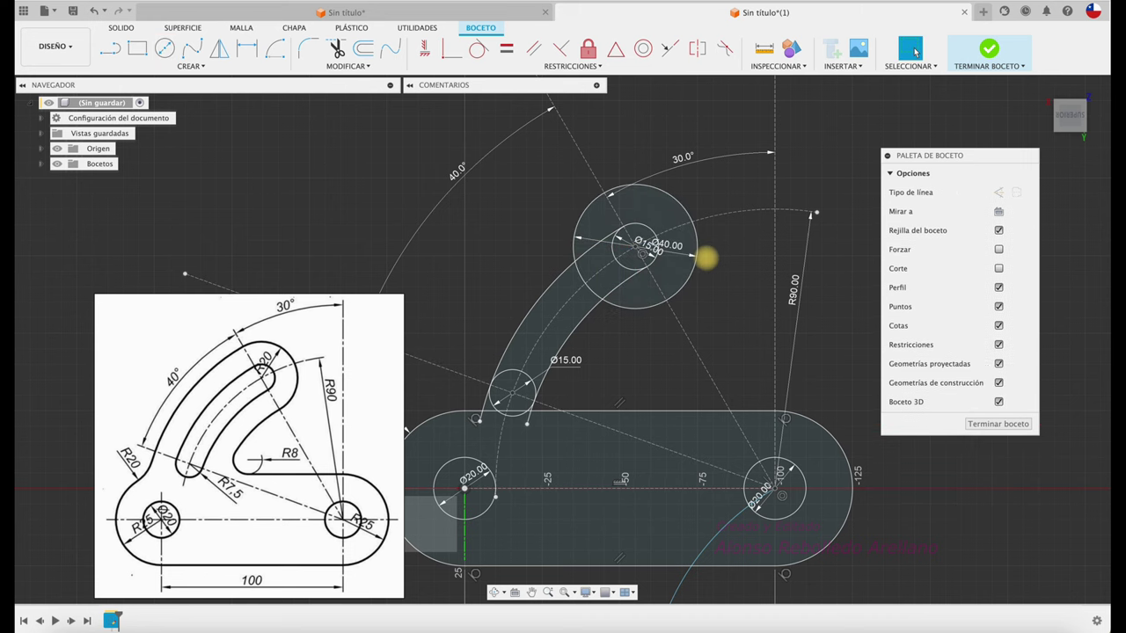
# Step: Draw inner and outer arcs around the right hole, from the Ø40 circle's edges down to the plate
pyautogui.click(274, 48)
pyautogui.scroll(3, 671, 385)
pyautogui.scroll(2, 671, 385)
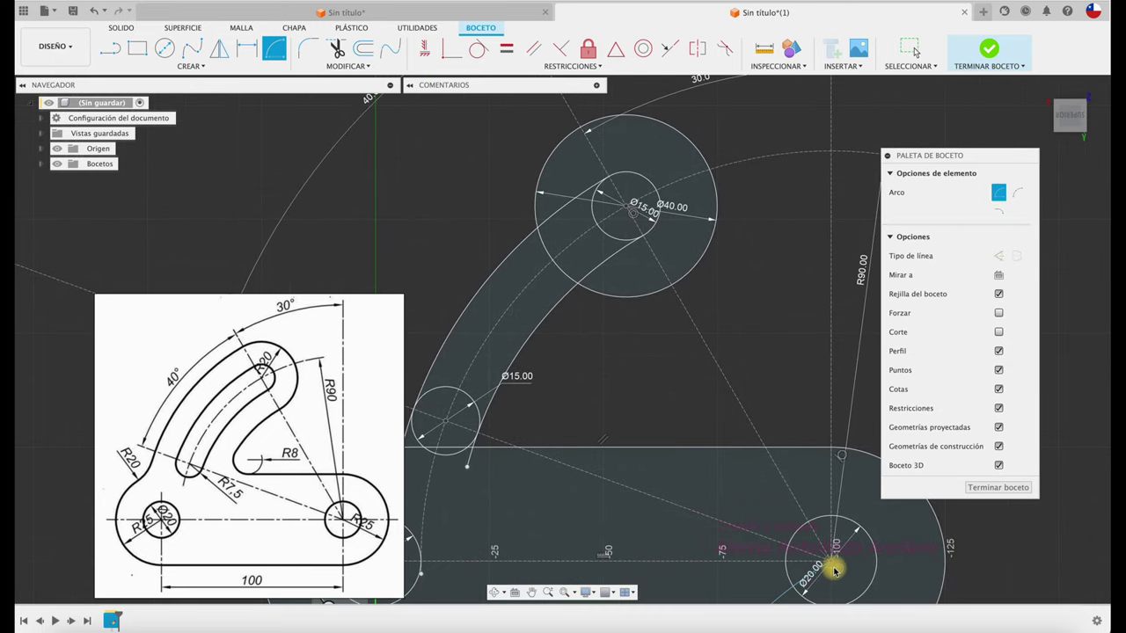
pyautogui.click(832, 564)
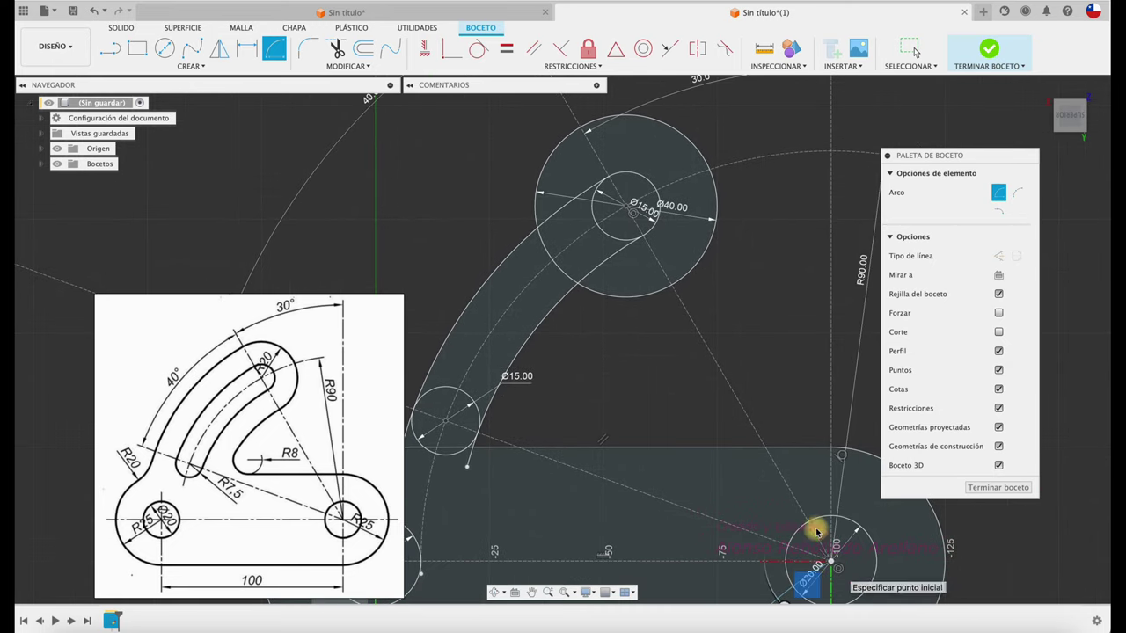
pyautogui.click(672, 289)
pyautogui.click(517, 507)
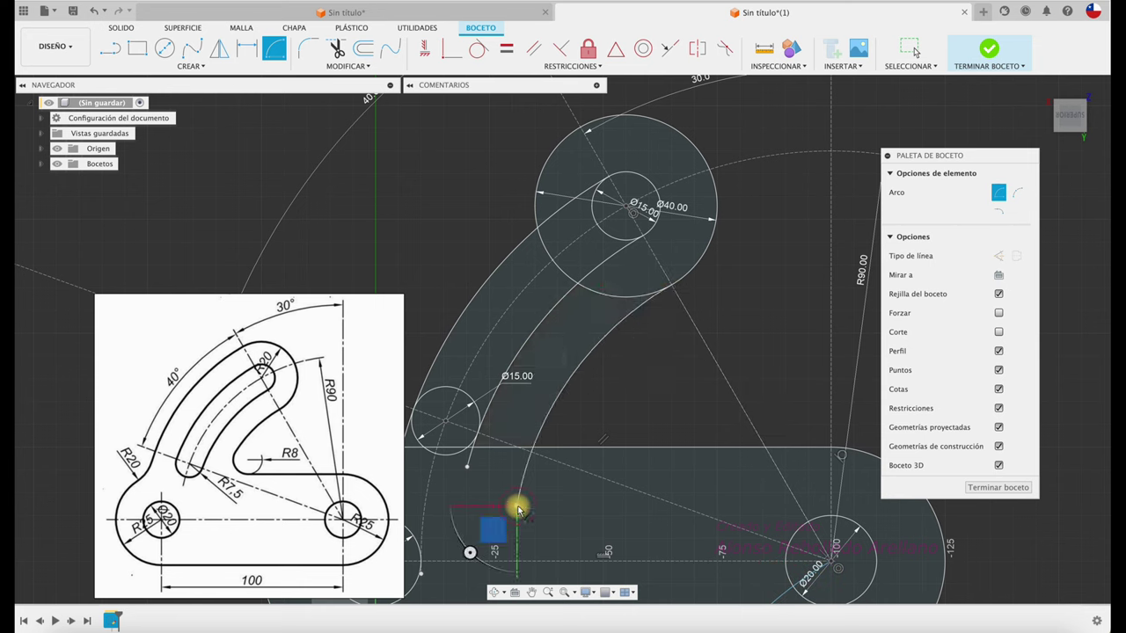
pyautogui.click(832, 564)
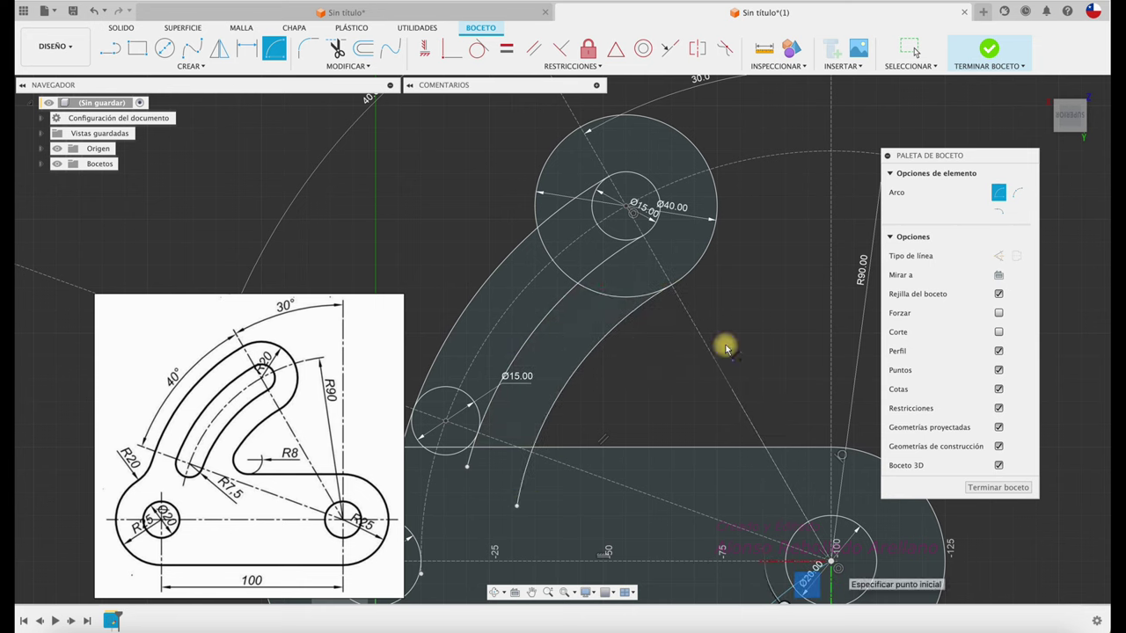
pyautogui.click(581, 130)
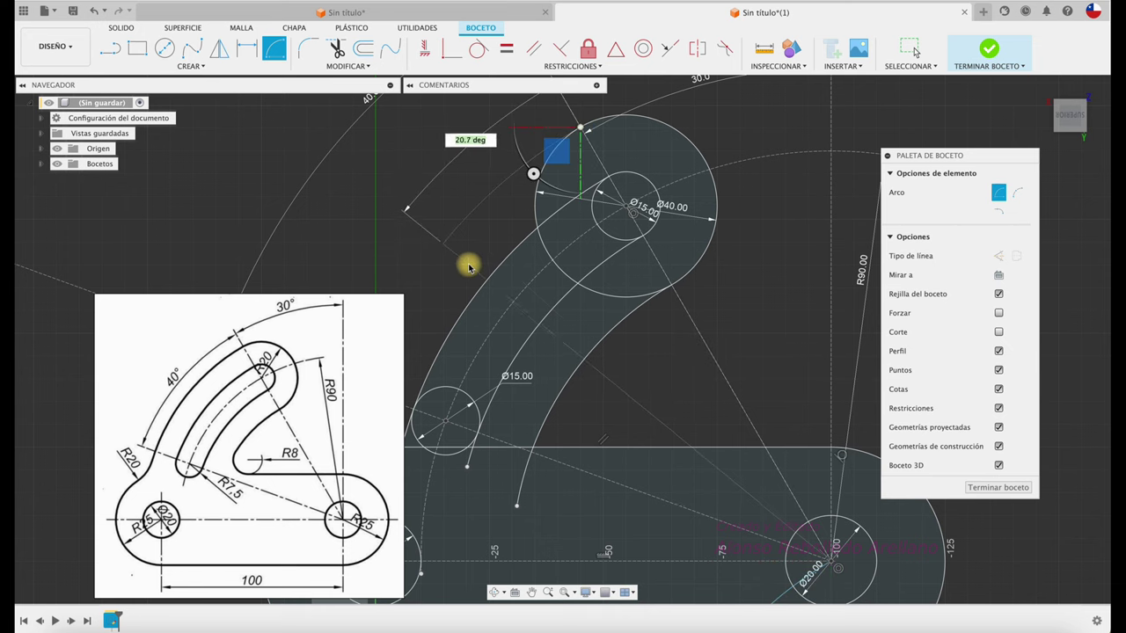
pyautogui.hscroll(-5, 465, 261)
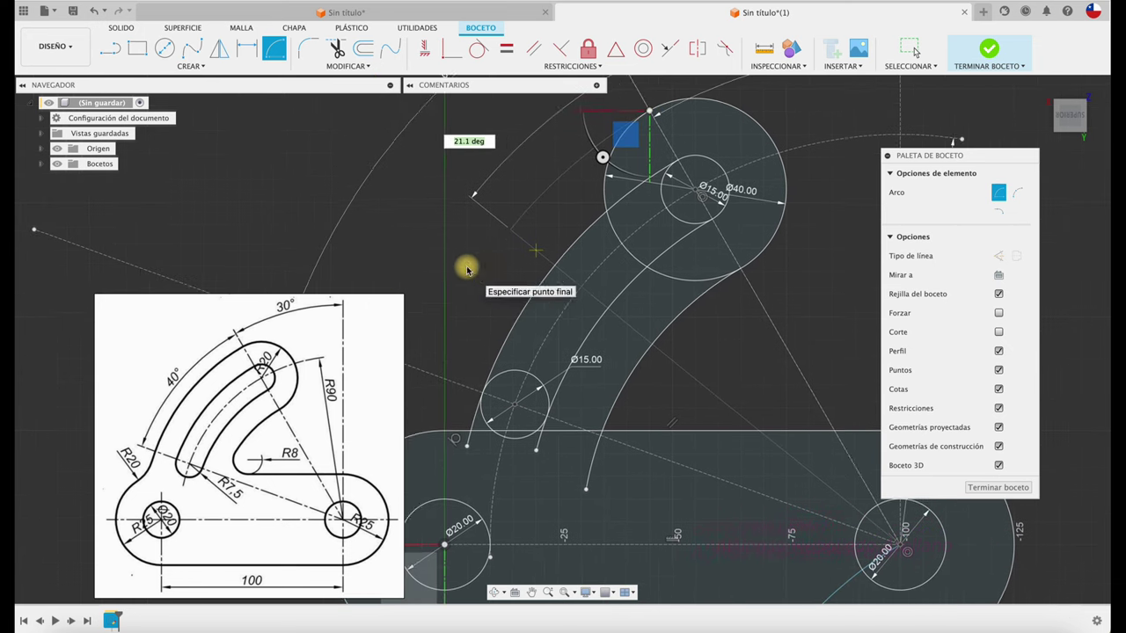
pyautogui.click(428, 453)
pyautogui.press('Escape')
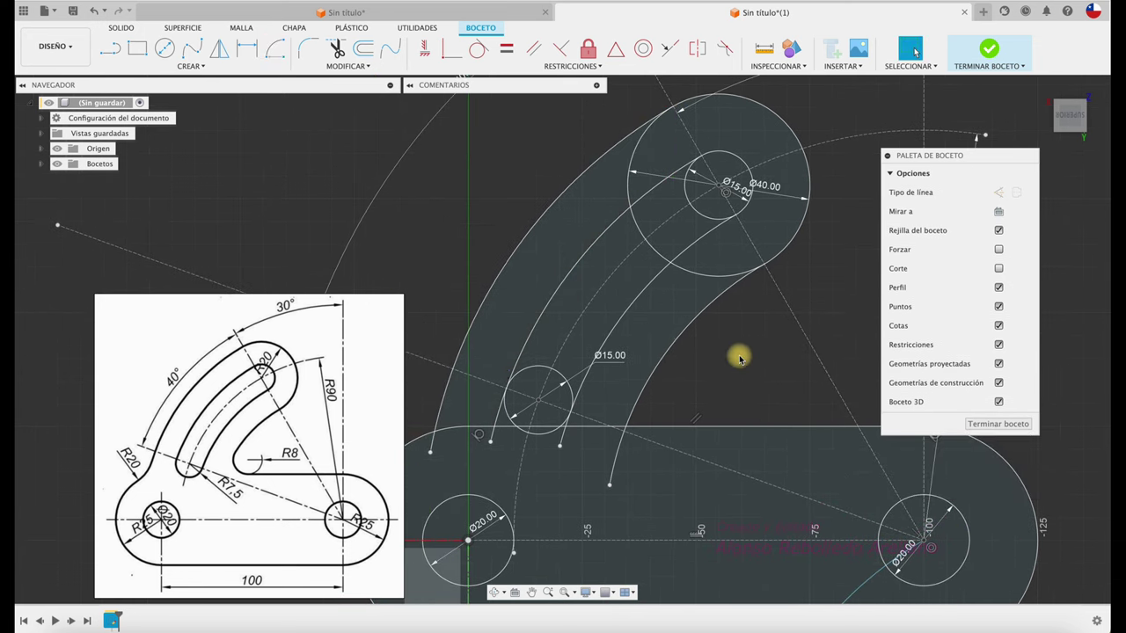
# Step: Trim away the plate edge line running beneath the arm
pyautogui.scroll(-3, 743, 365)
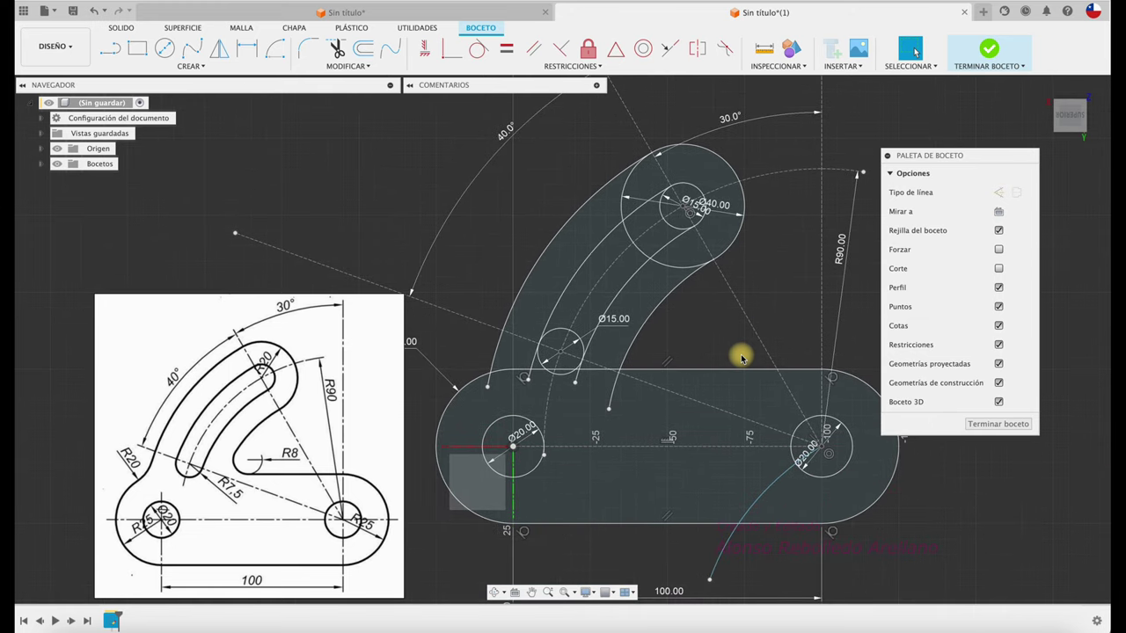
pyautogui.press('t')
pyautogui.scroll(2, 620, 402)
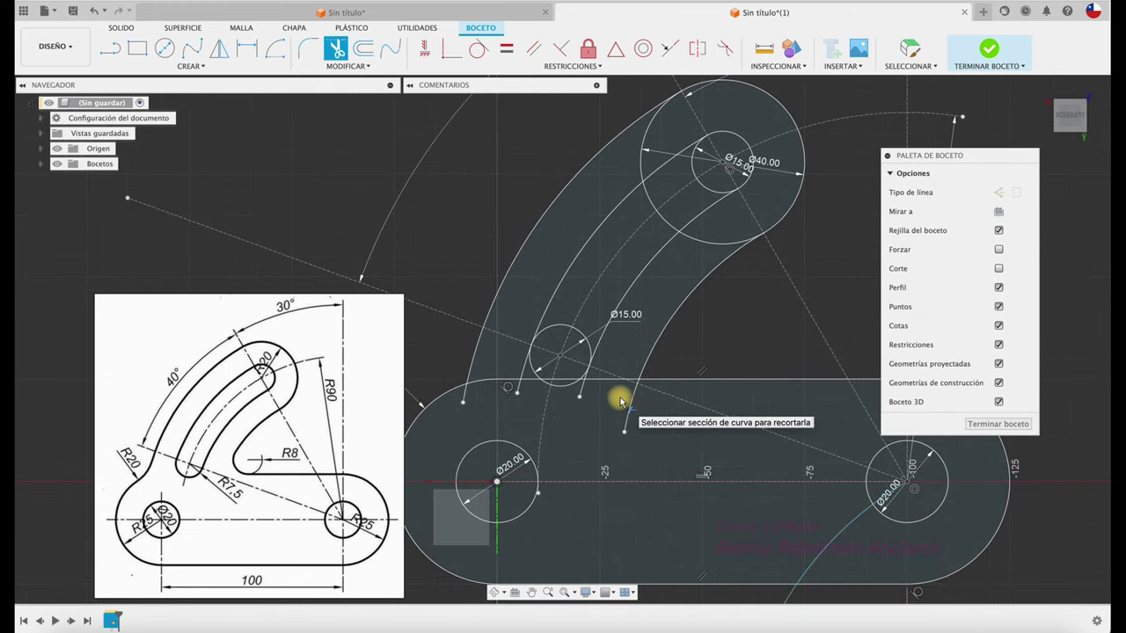
pyautogui.click(607, 380)
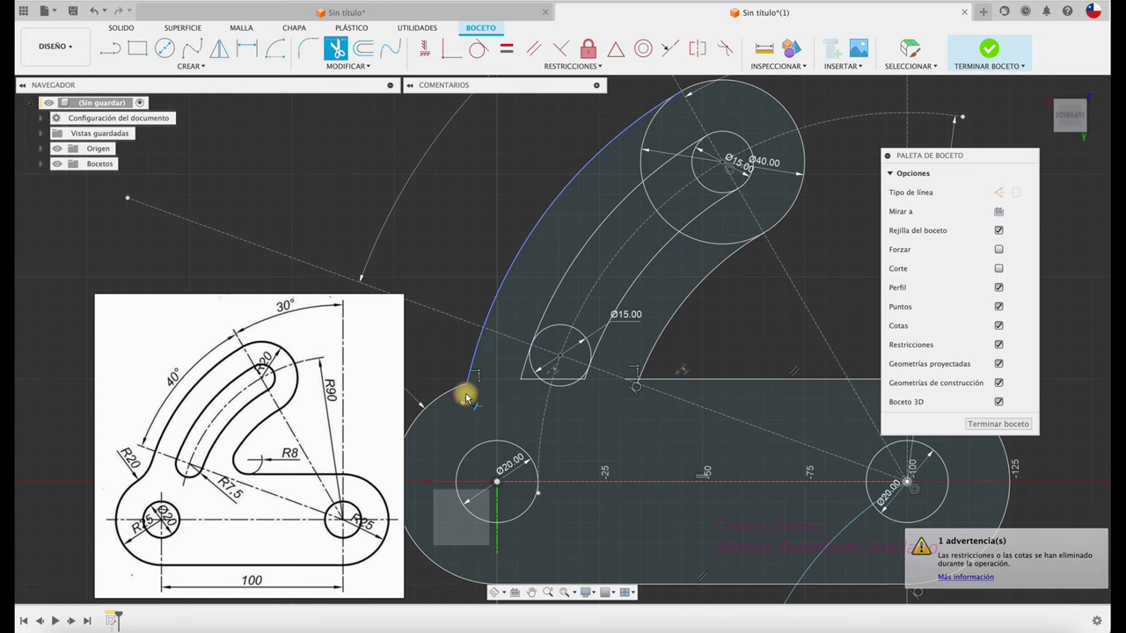
pyautogui.moveTo(493, 392); pyautogui.dragTo(479, 416, button='middle')
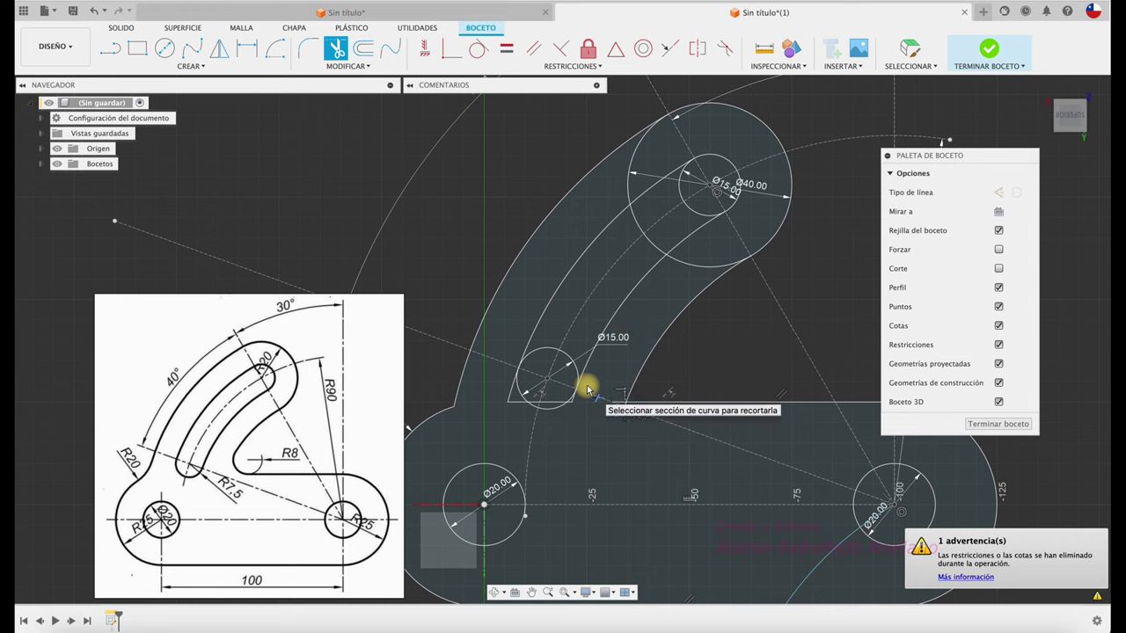
pyautogui.scroll(2, 583, 387)
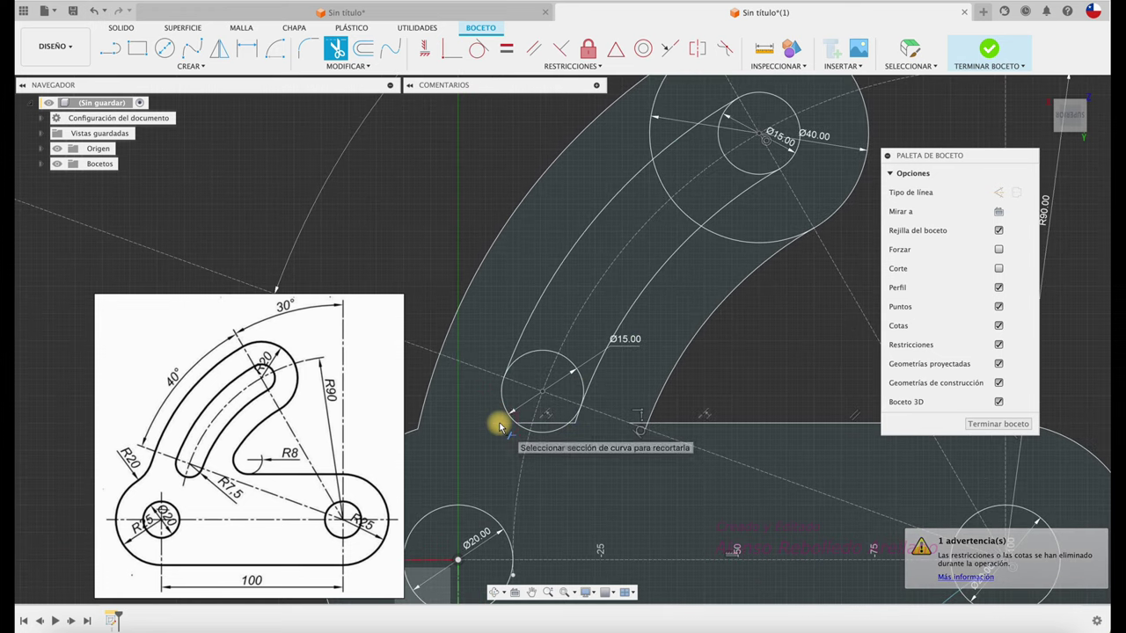
pyautogui.scroll(2, 553, 424)
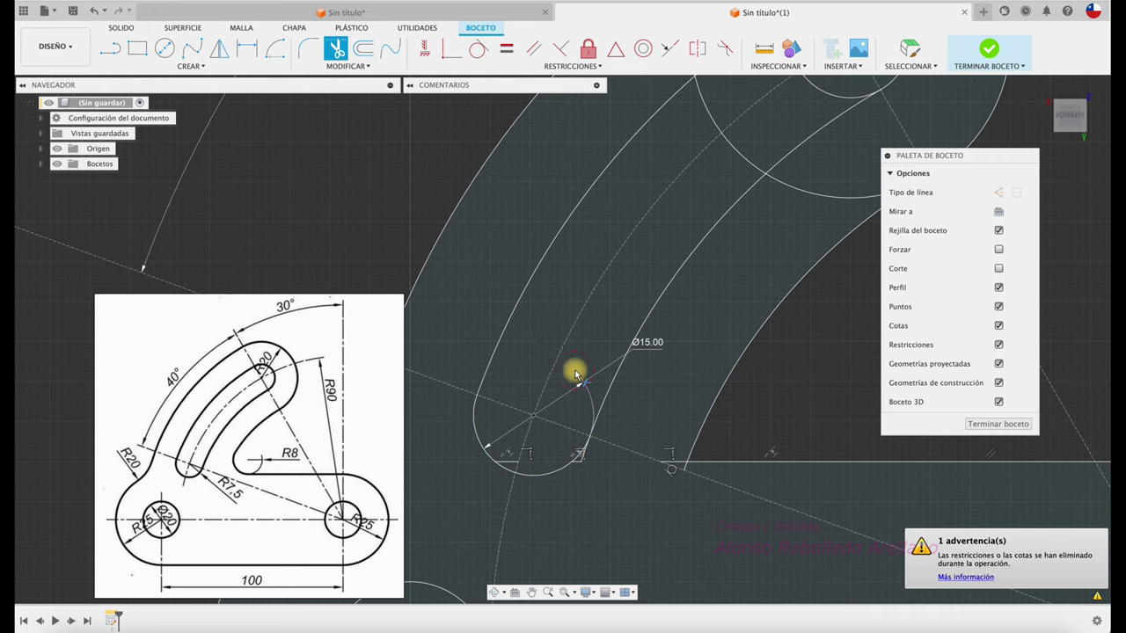
pyautogui.scroll(5, 646, 428)
# Step: Trim the extra Ø15 and Ø40 circle arcs so the arm top becomes a rounded R20 end
pyautogui.click(719, 257)
pyautogui.click(671, 191)
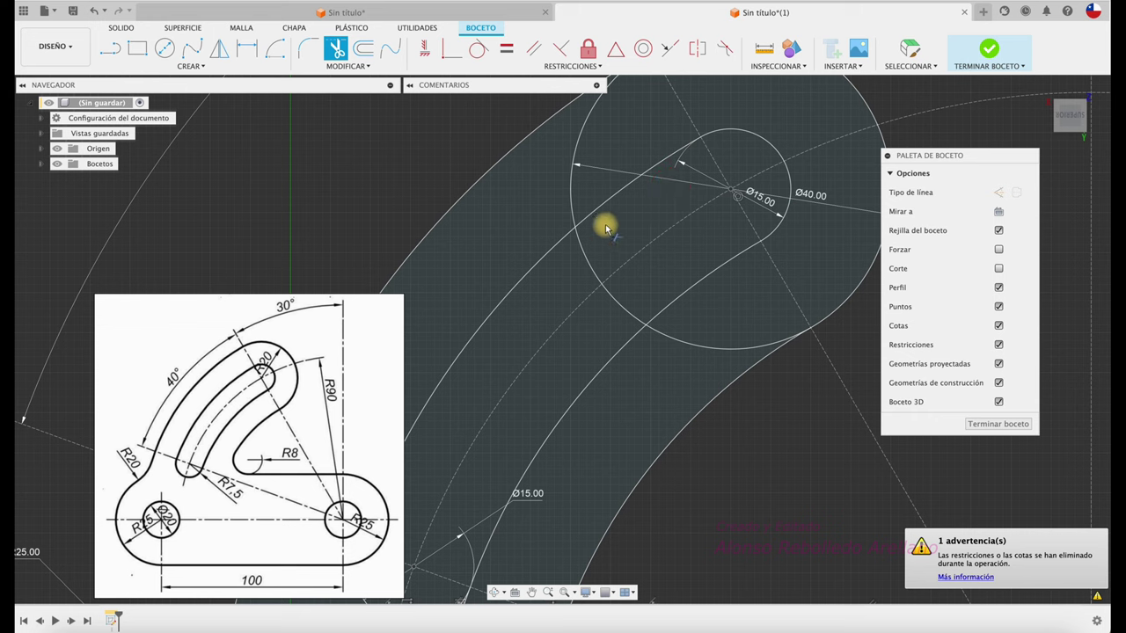
pyautogui.click(567, 204)
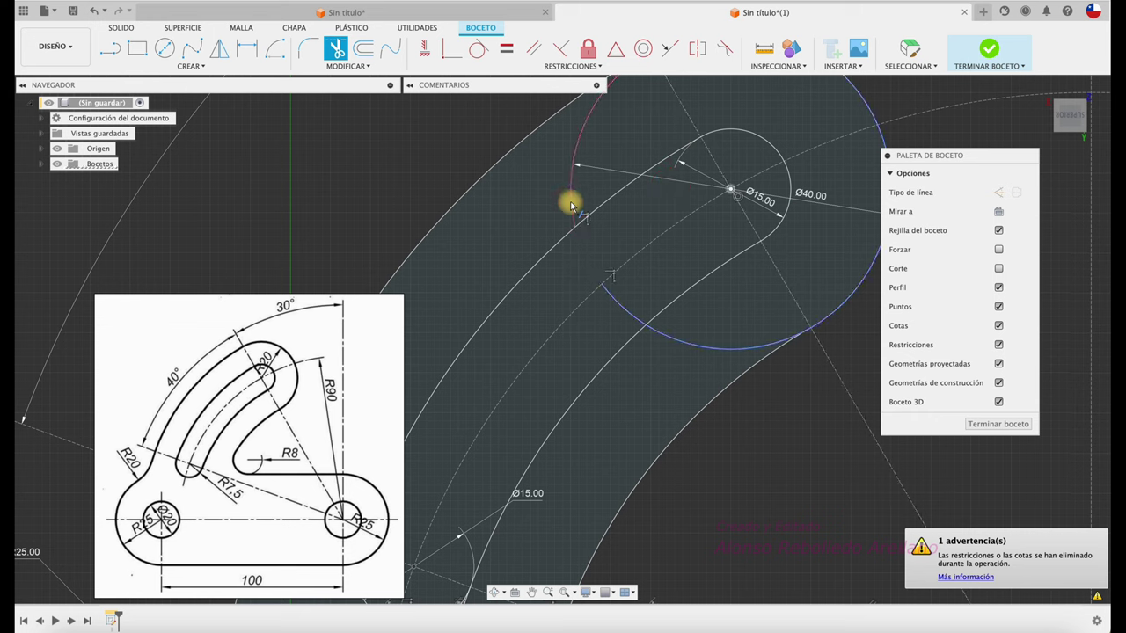
pyautogui.click(629, 316)
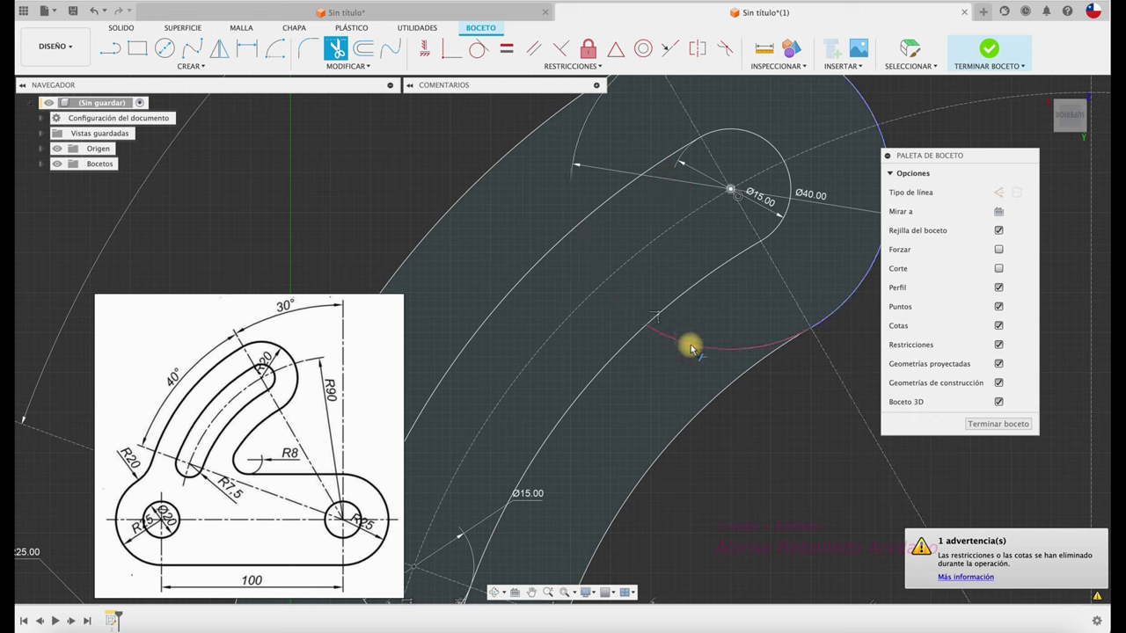
pyautogui.scroll(-1, 639, 388)
pyautogui.scroll(-1, 639, 388)
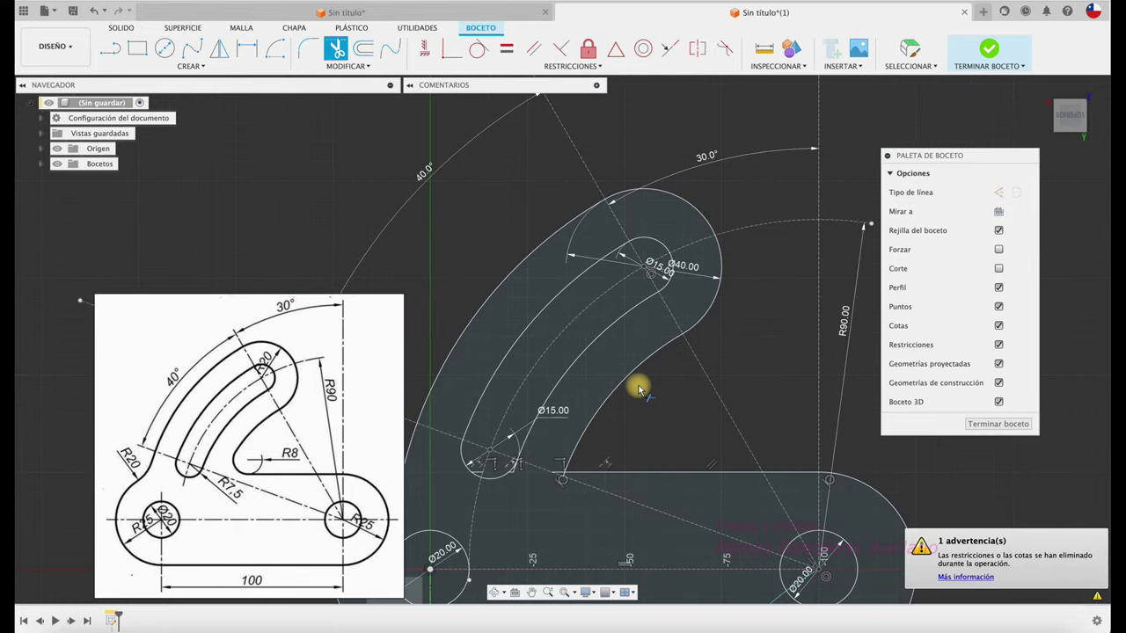
pyautogui.scroll(-1, 639, 388)
pyautogui.scroll(-1, 638, 388)
pyautogui.moveTo(639, 388); pyautogui.dragTo(672, 350, button='middle')
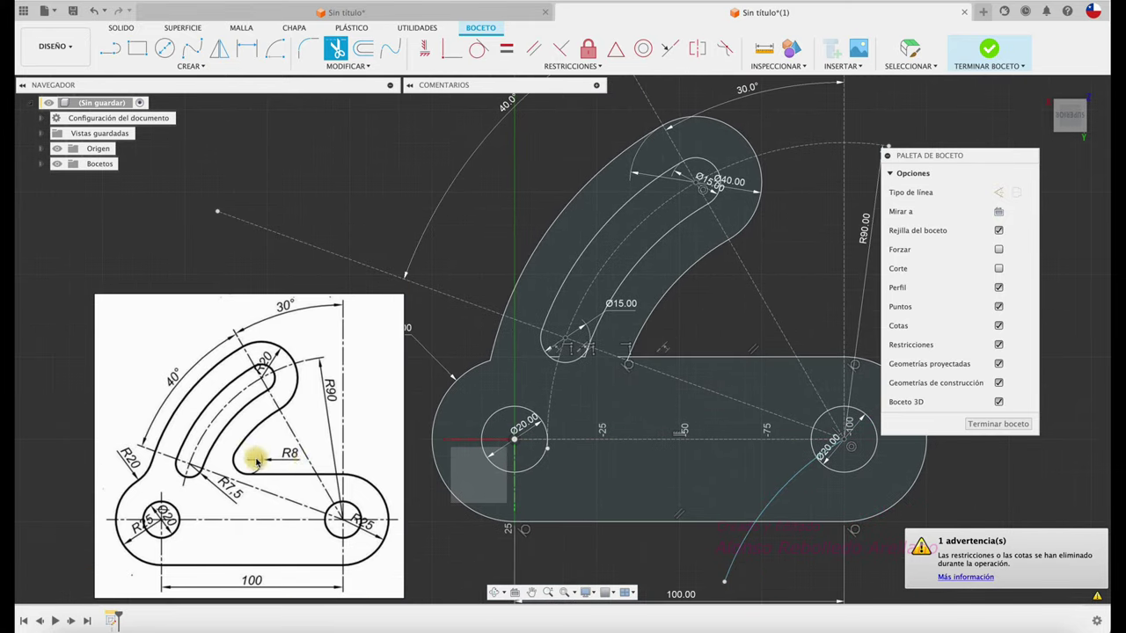
pyautogui.press('Escape')
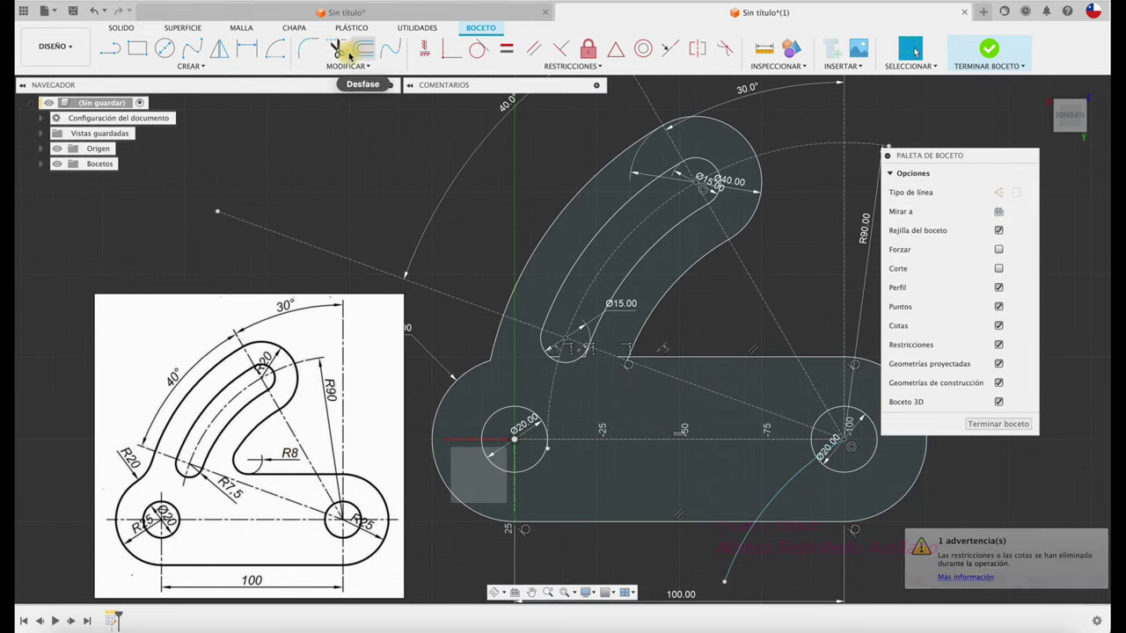
# Step: Round the inner corner between arc and horizontal line with an R8 fillet
pyautogui.click(307, 54)
pyautogui.click(646, 361)
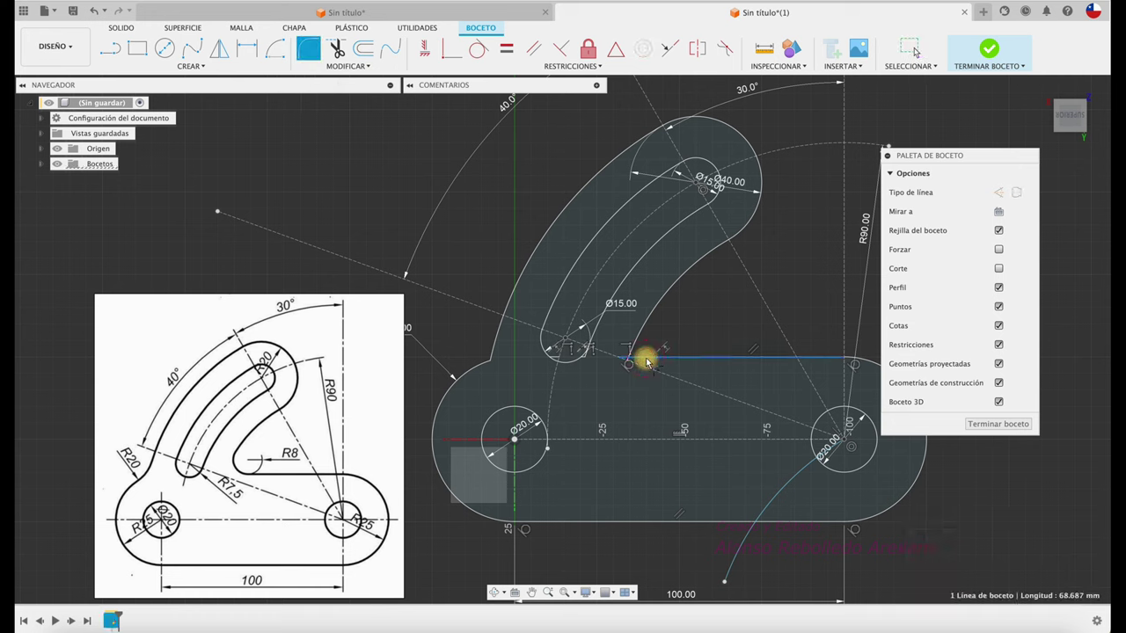
pyautogui.click(641, 337)
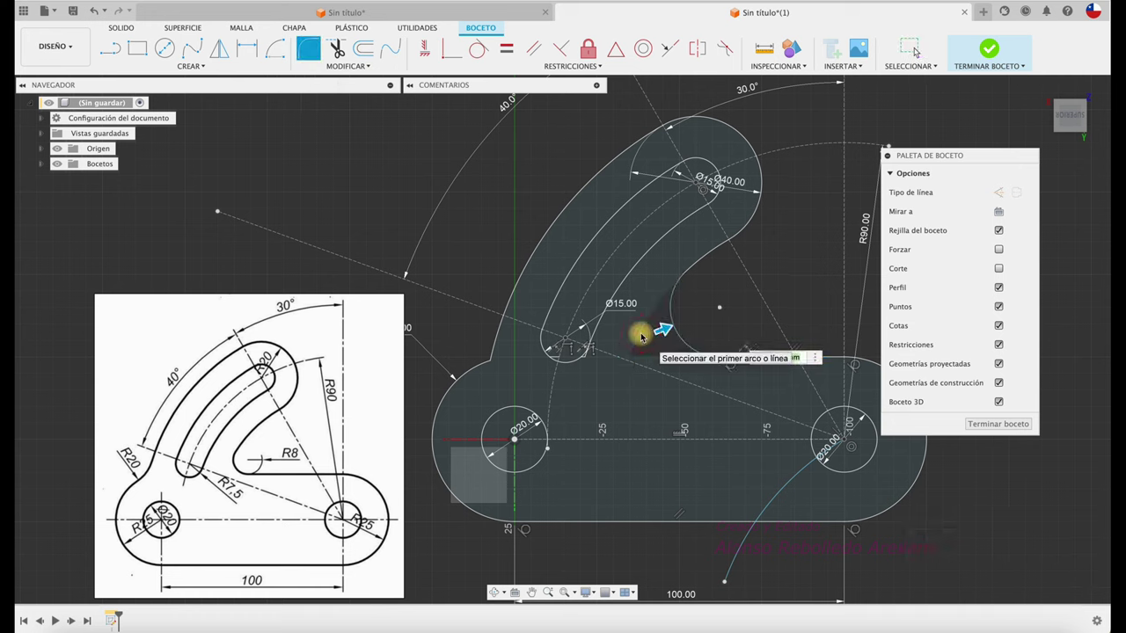
pyautogui.press('Escape')
# Step: Add an R20 fillet at the outer left corner and close the reference drawing overlay
pyautogui.click(308, 48)
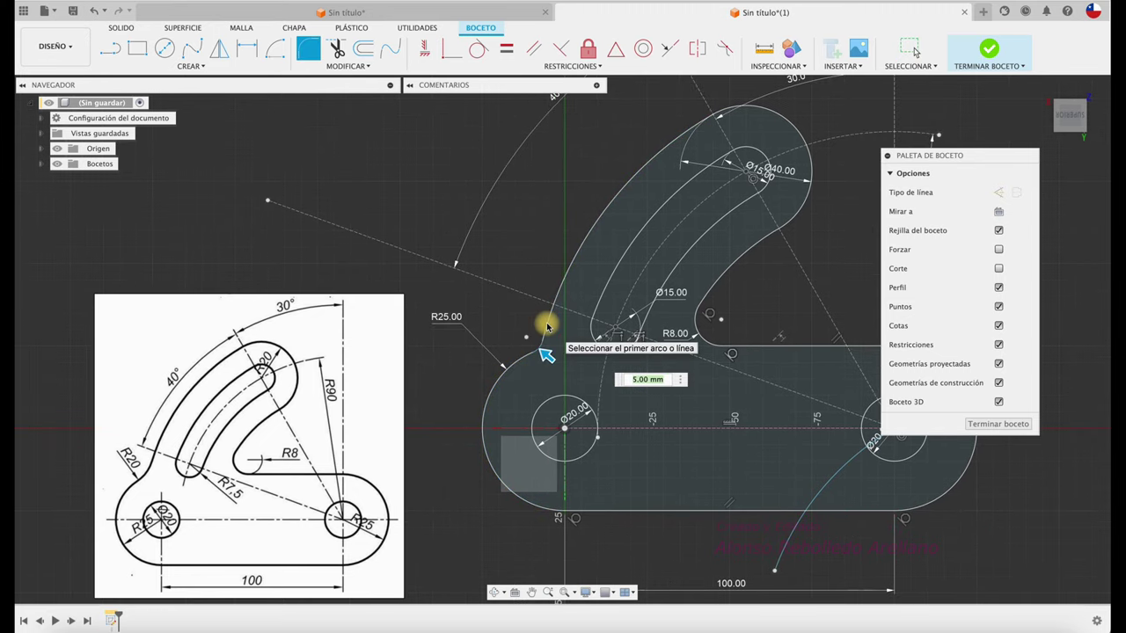
pyautogui.write('20')
pyautogui.press('Return')
pyautogui.click(913, 49)
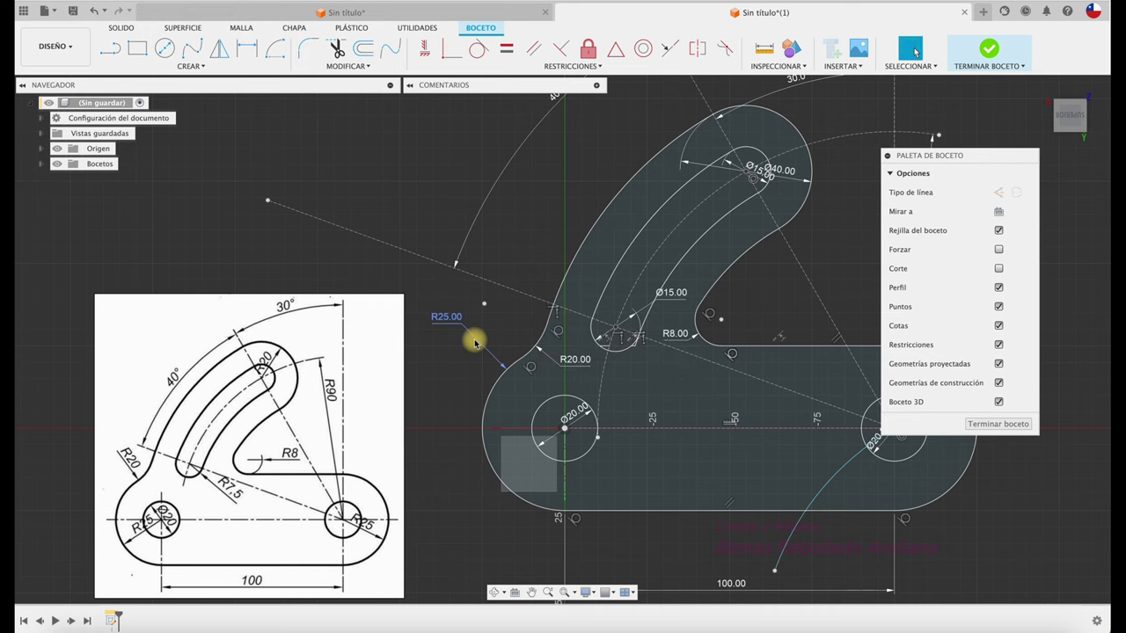
pyautogui.scroll(-2, 474, 341)
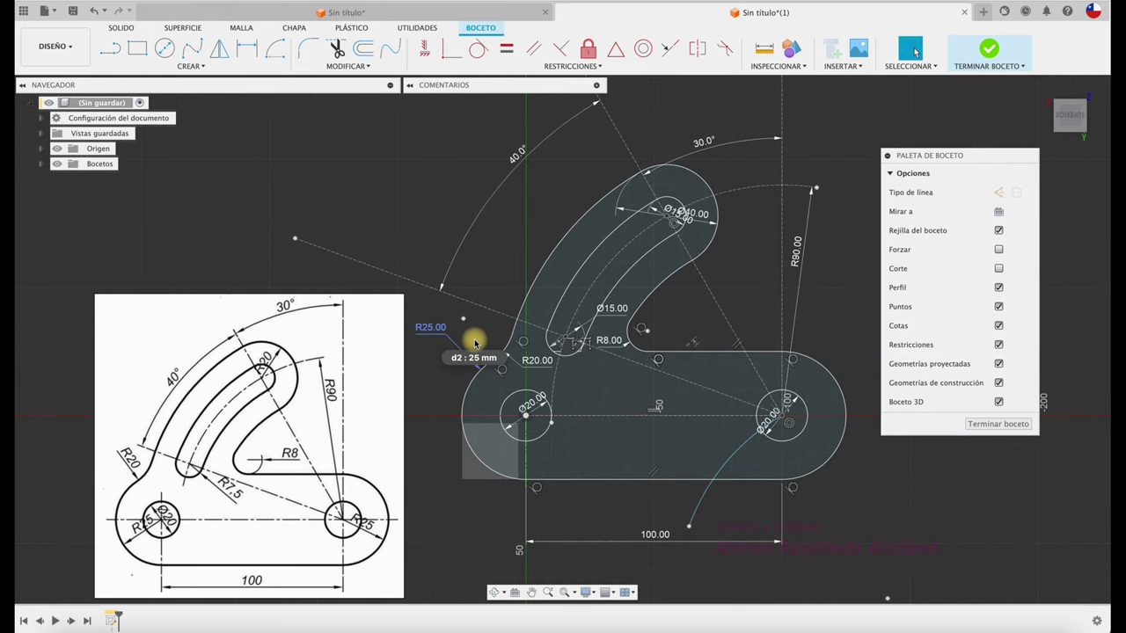
pyautogui.rightClick(216, 409)
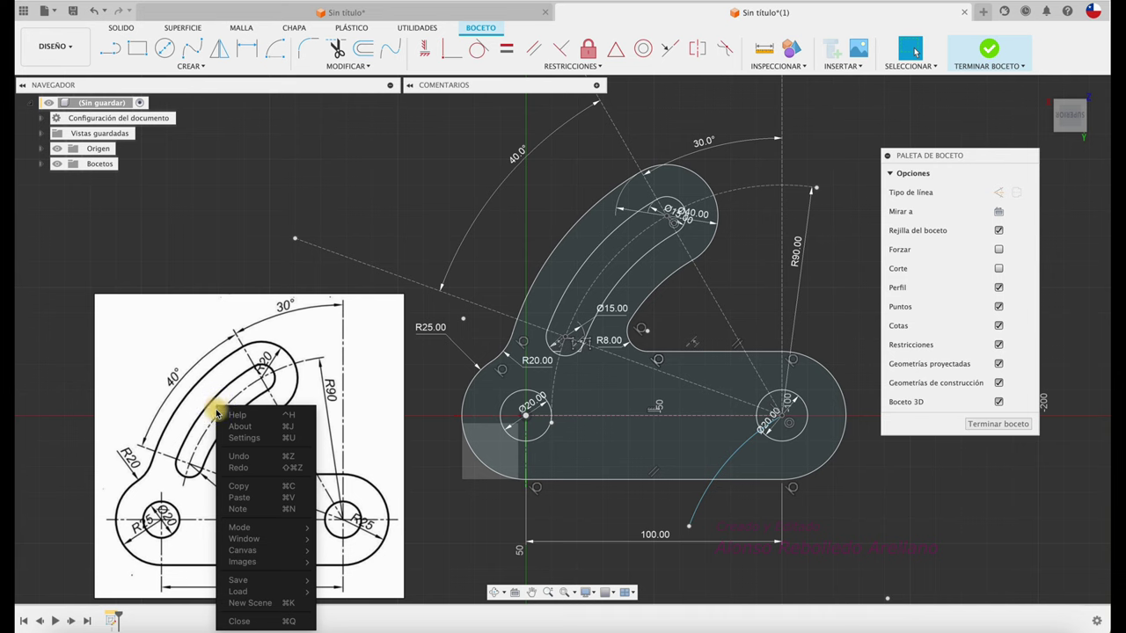
pyautogui.click(239, 622)
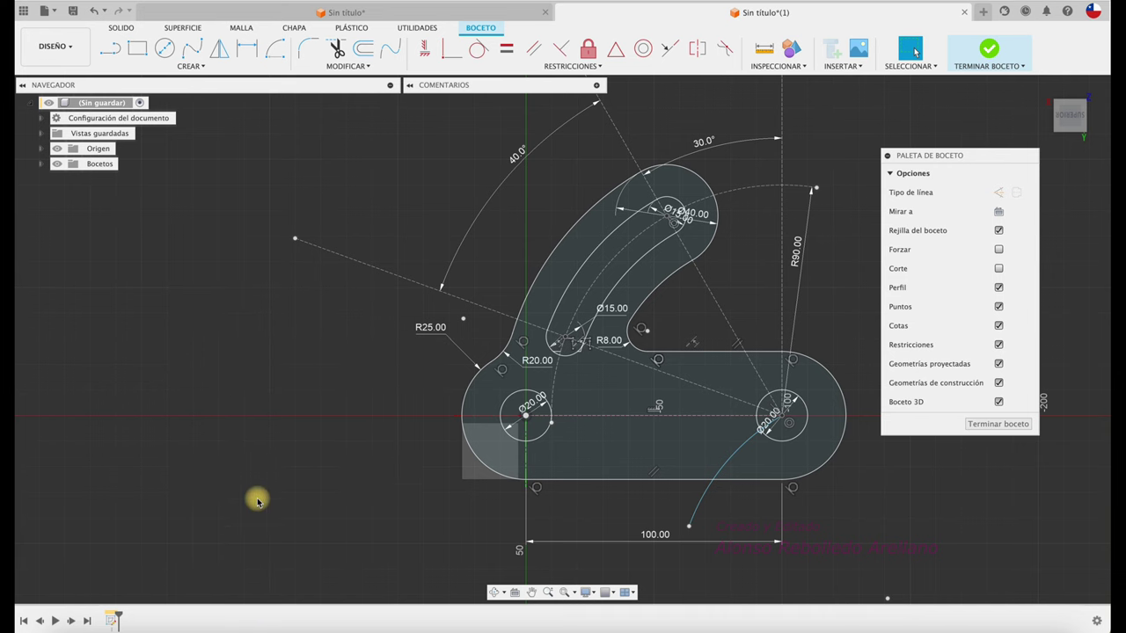
# Step: Extrude the hook profile symmetrically, whole length 5 mm, as a new solid body
pyautogui.click(989, 51)
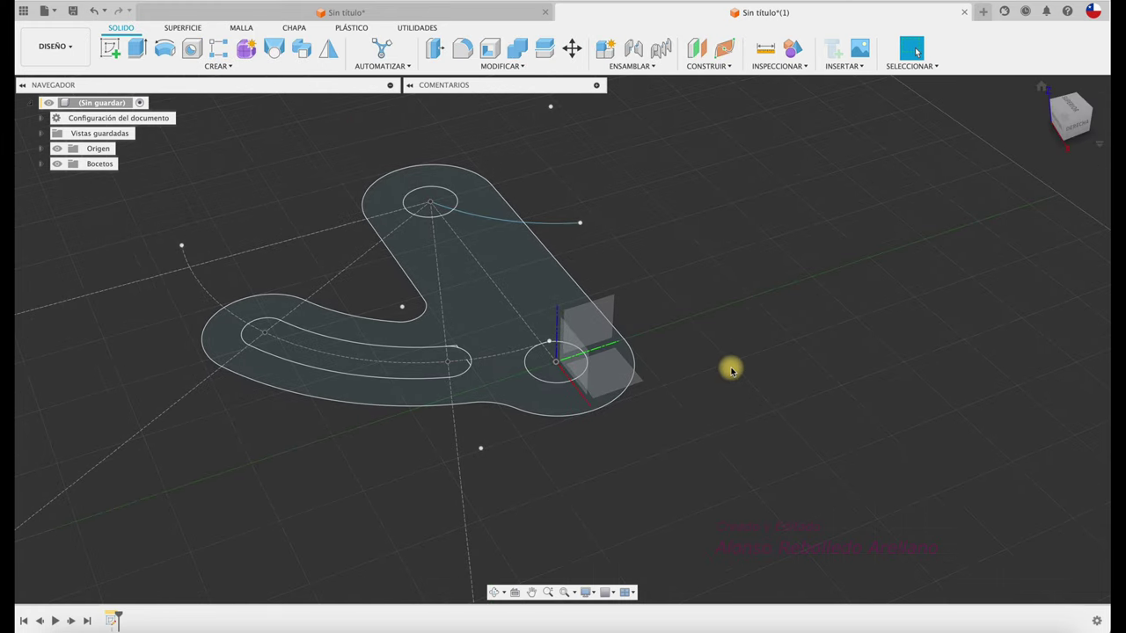
pyautogui.press('e')
pyautogui.click(550, 302)
pyautogui.moveTo(572, 285)
pyautogui.keyDown('shift'); pyautogui.mouseDown(button='middle')
pyautogui.moveTo(655, 251)
pyautogui.moveTo(679, 228)
pyautogui.moveTo(1003, 284)
pyautogui.mouseUp(button='middle'); pyautogui.keyUp('shift')
pyautogui.click(1001, 257)
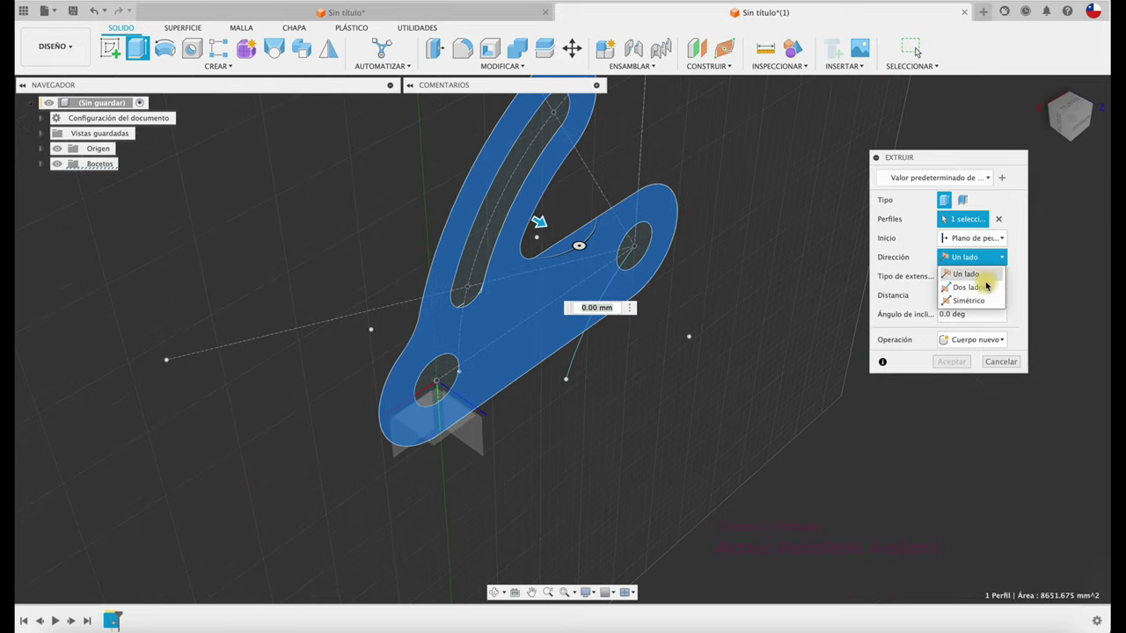
pyautogui.click(968, 301)
pyautogui.moveTo(535, 226); pyautogui.dragTo(555, 234)
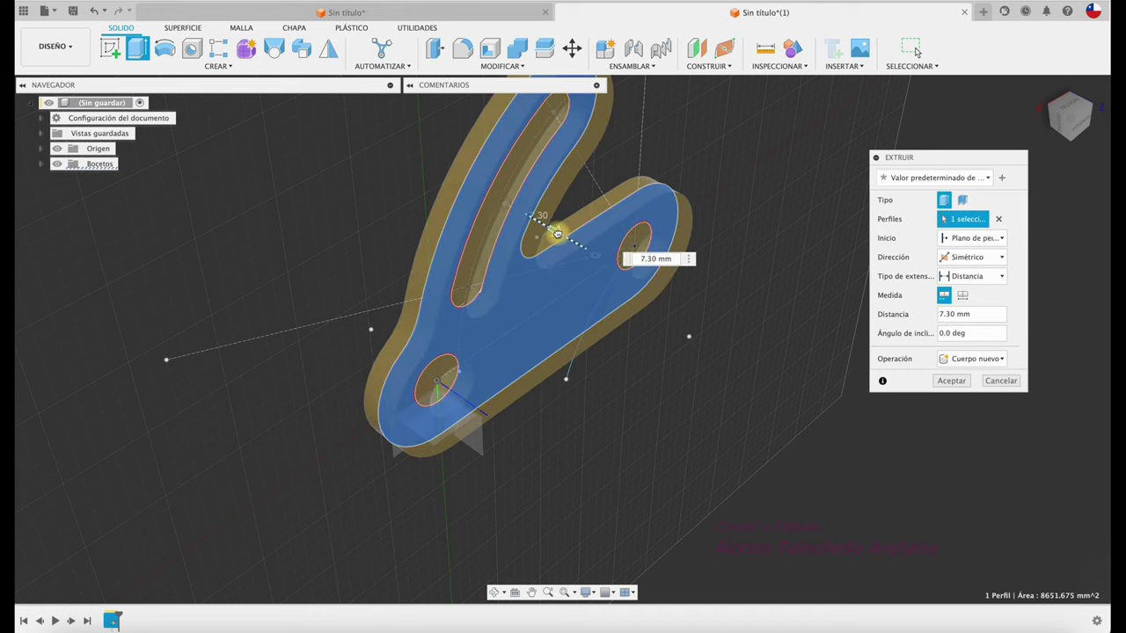
pyautogui.click(962, 296)
pyautogui.moveTo(978, 322); pyautogui.dragTo(943, 318)
pyautogui.write('5')
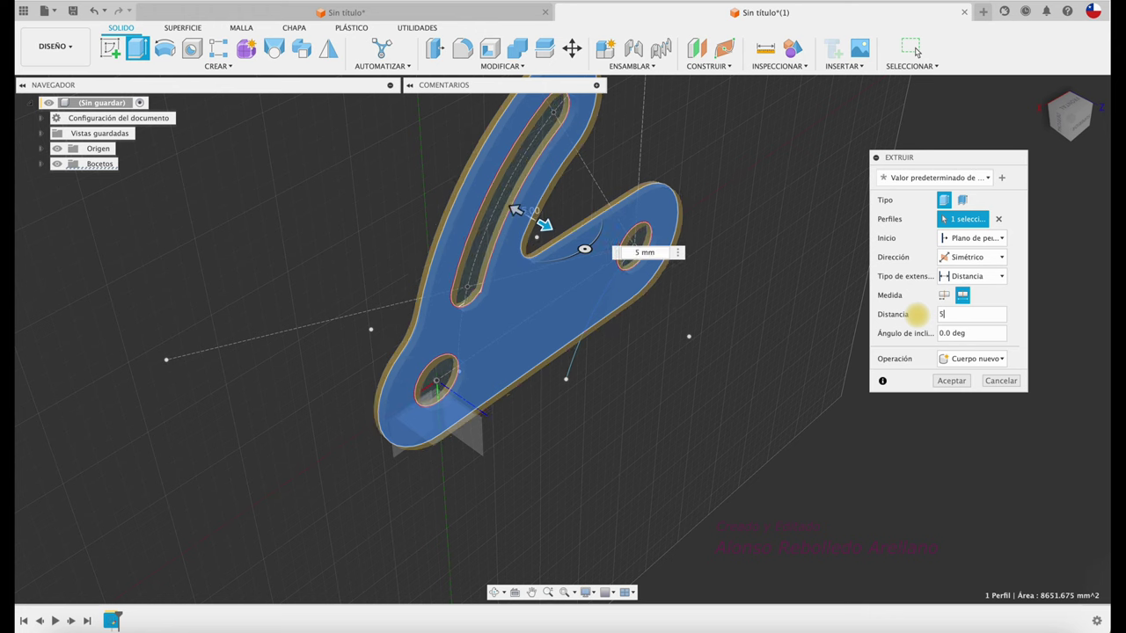
pyautogui.click(950, 381)
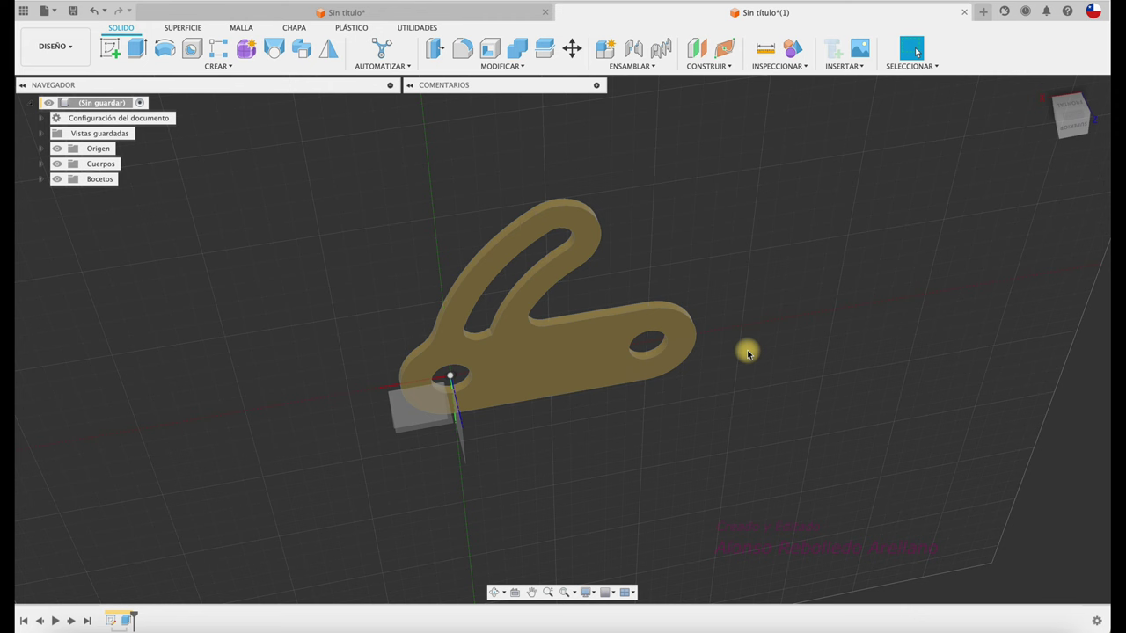
pyautogui.keyDown('shift'); pyautogui.moveTo(815, 286); pyautogui.dragTo(1054, 121, button='middle'); pyautogui.keyUp('shift')
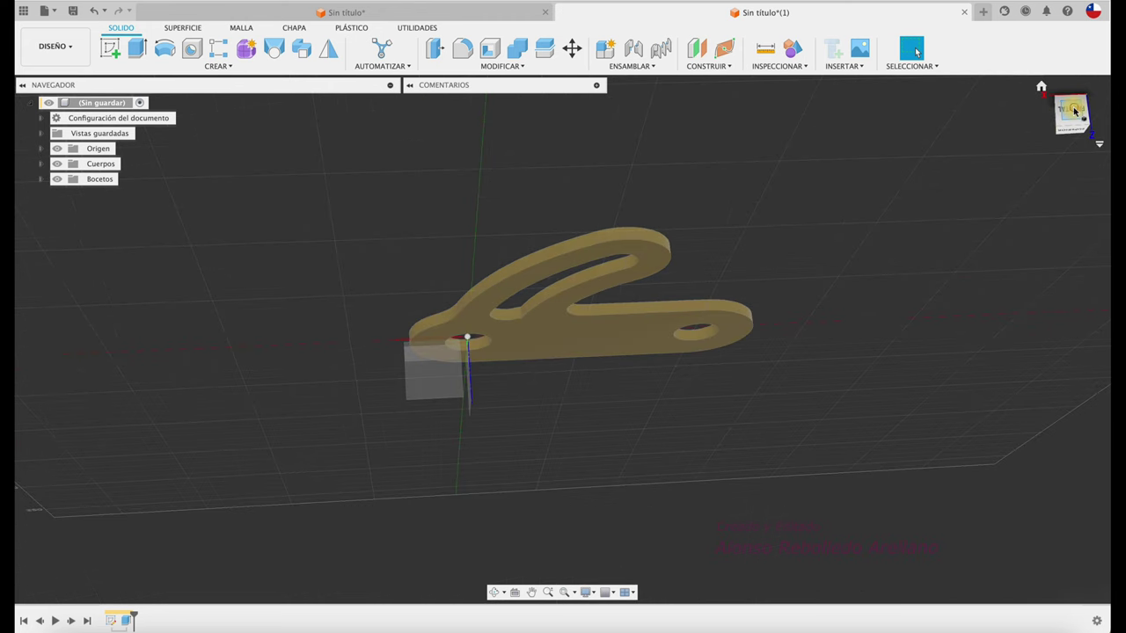
# Step: Use 'Definir vista actual como' to make the current views the plate's Top and Front views
pyautogui.click(1074, 111)
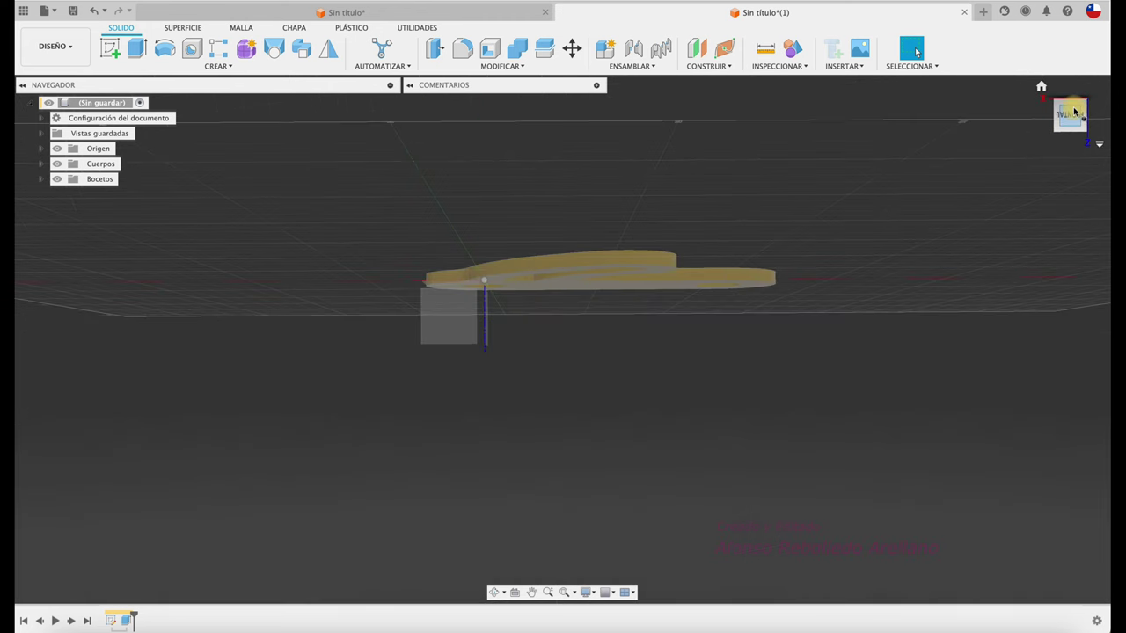
pyautogui.click(1099, 147)
pyautogui.click(1099, 147)
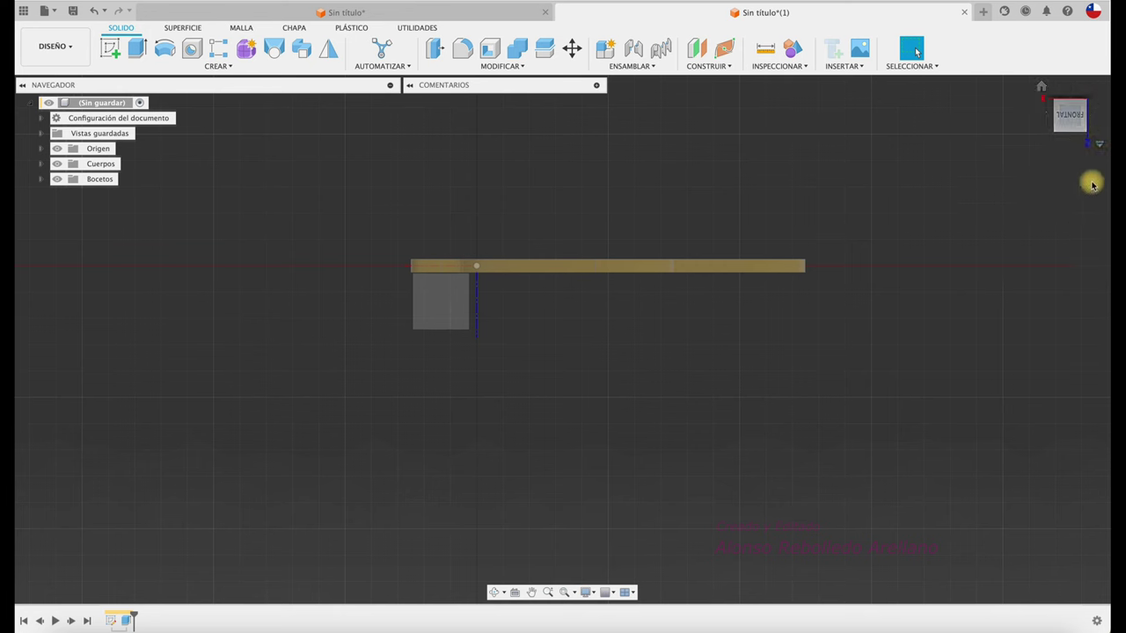
pyautogui.click(1099, 146)
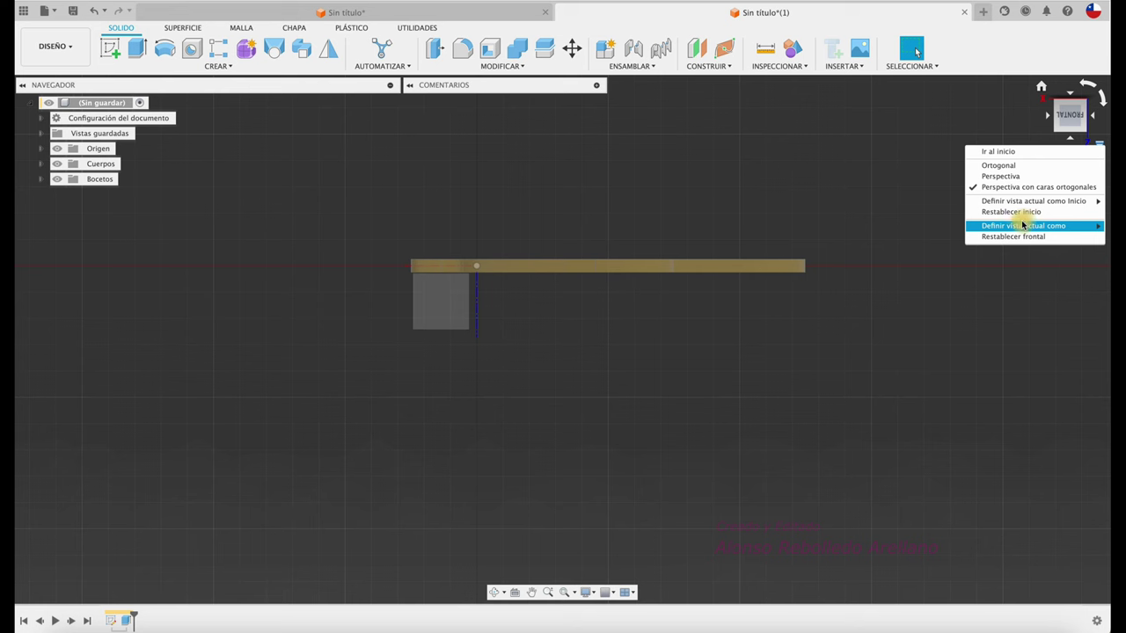
pyautogui.moveTo(1023, 226)
pyautogui.click(924, 236)
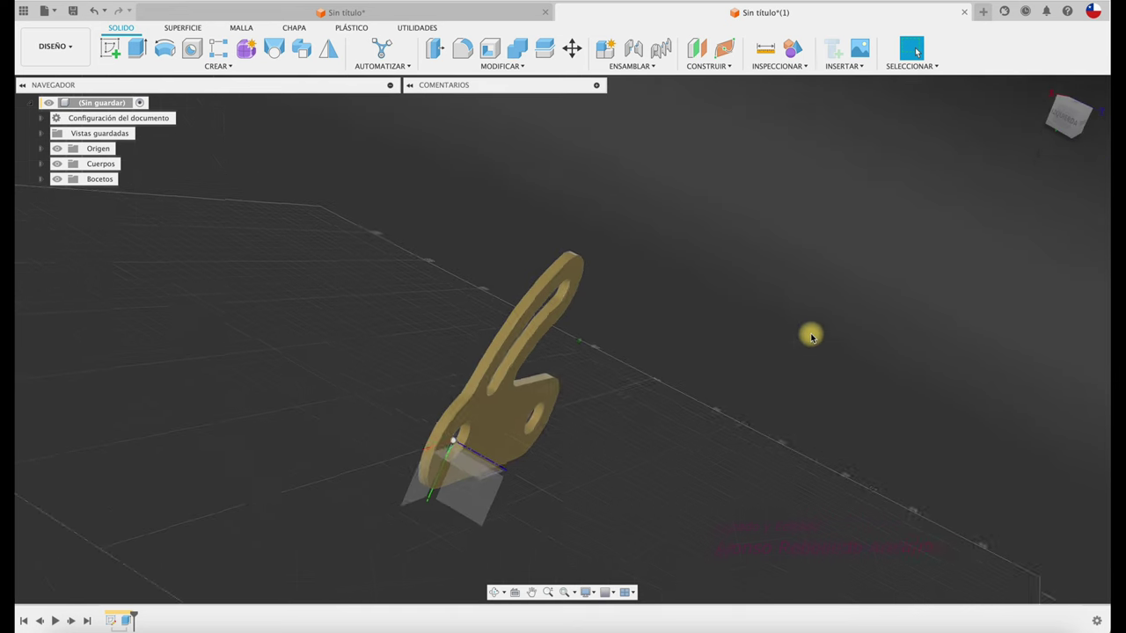
pyautogui.click(1071, 120)
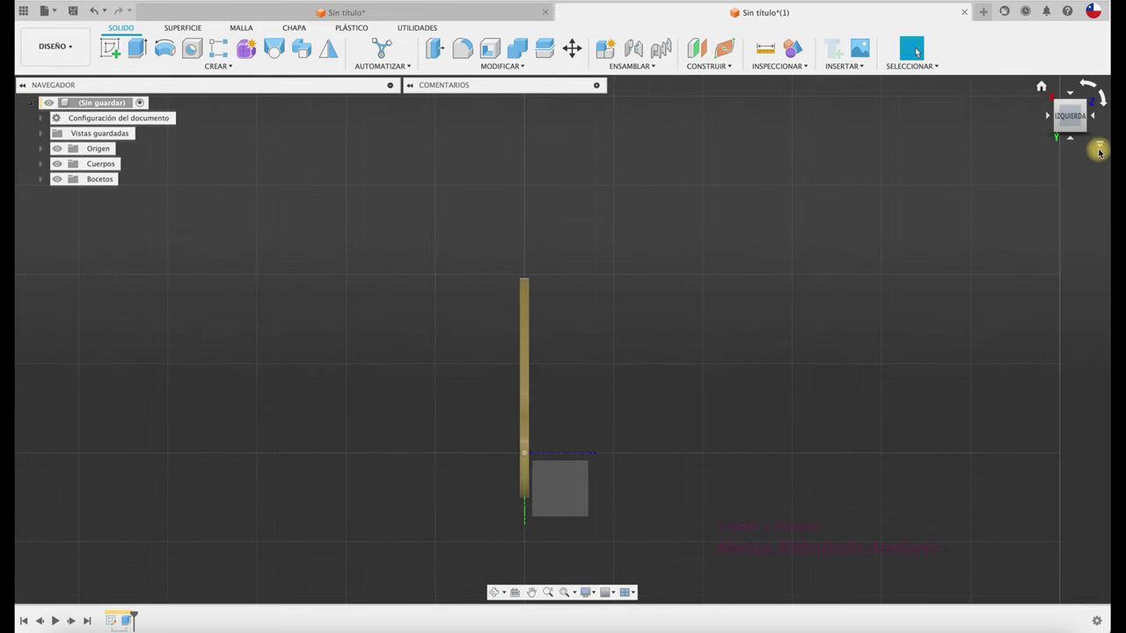
pyautogui.click(1101, 145)
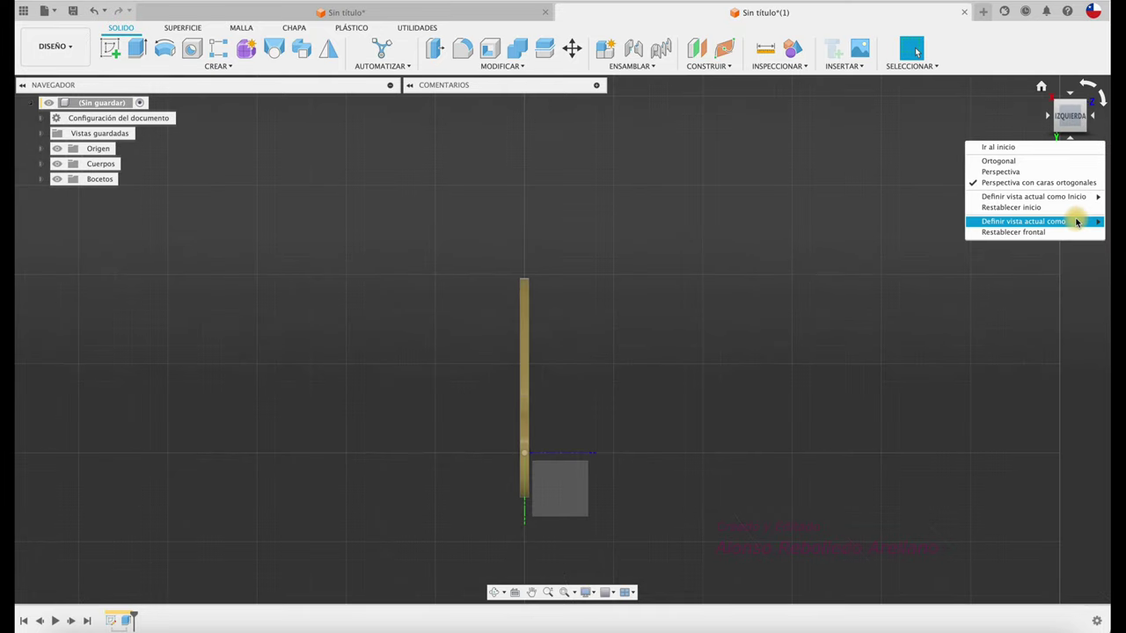
pyautogui.moveTo(1025, 222)
pyautogui.click(954, 222)
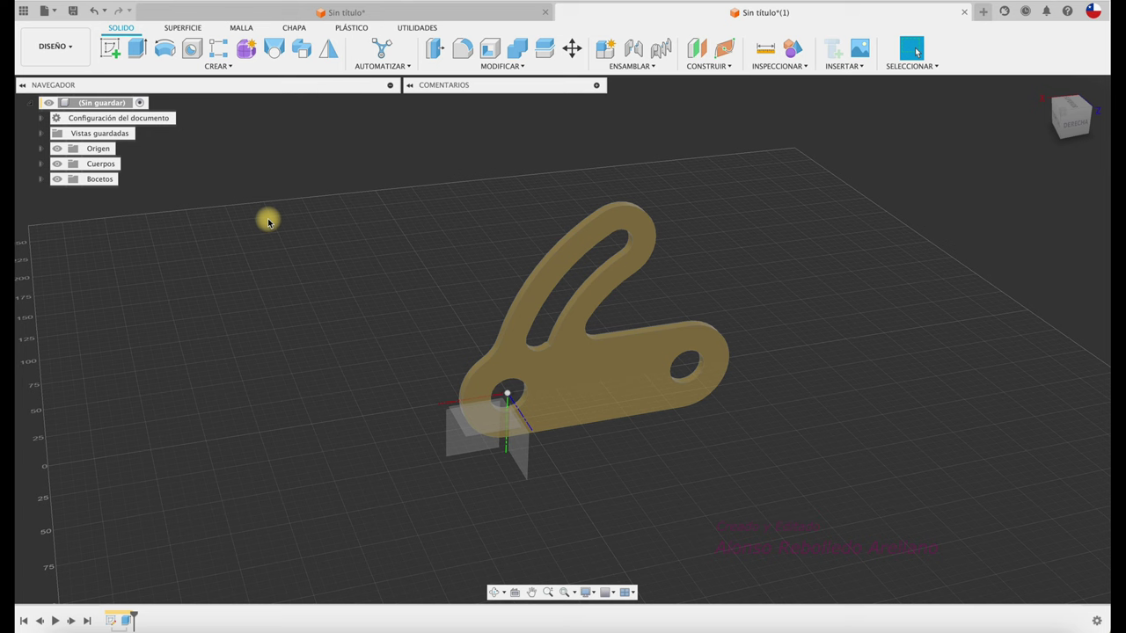
# Step: Convert body Cuerpo1 into a component, Componente1, and review its appearance settings
pyautogui.click(42, 165)
pyautogui.click(112, 180)
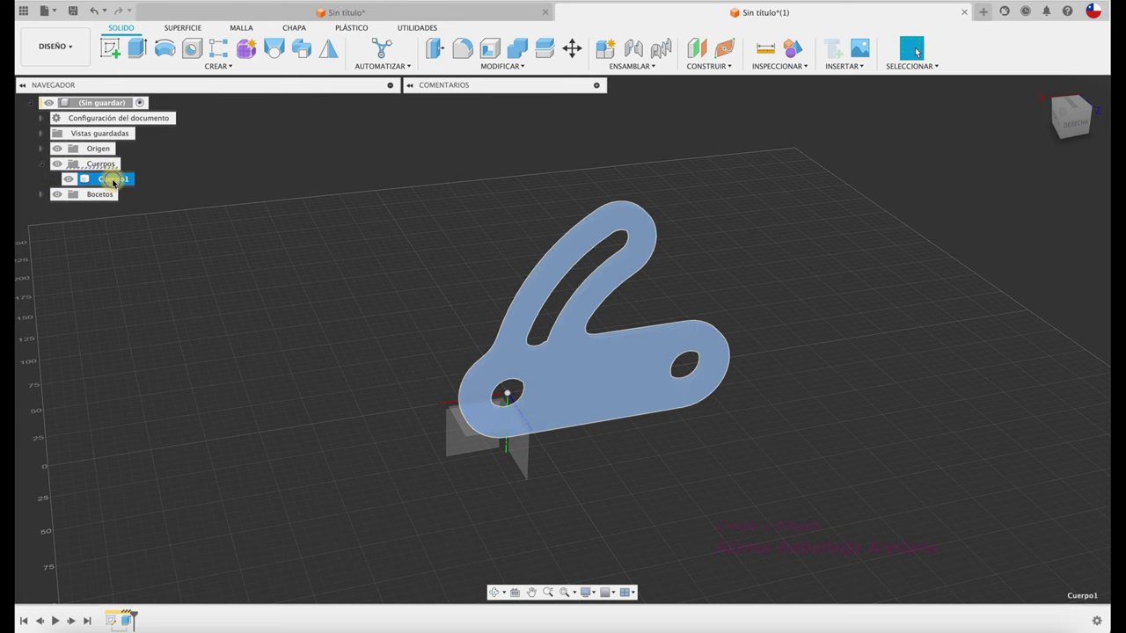
pyautogui.rightClick(113, 181)
pyautogui.click(171, 229)
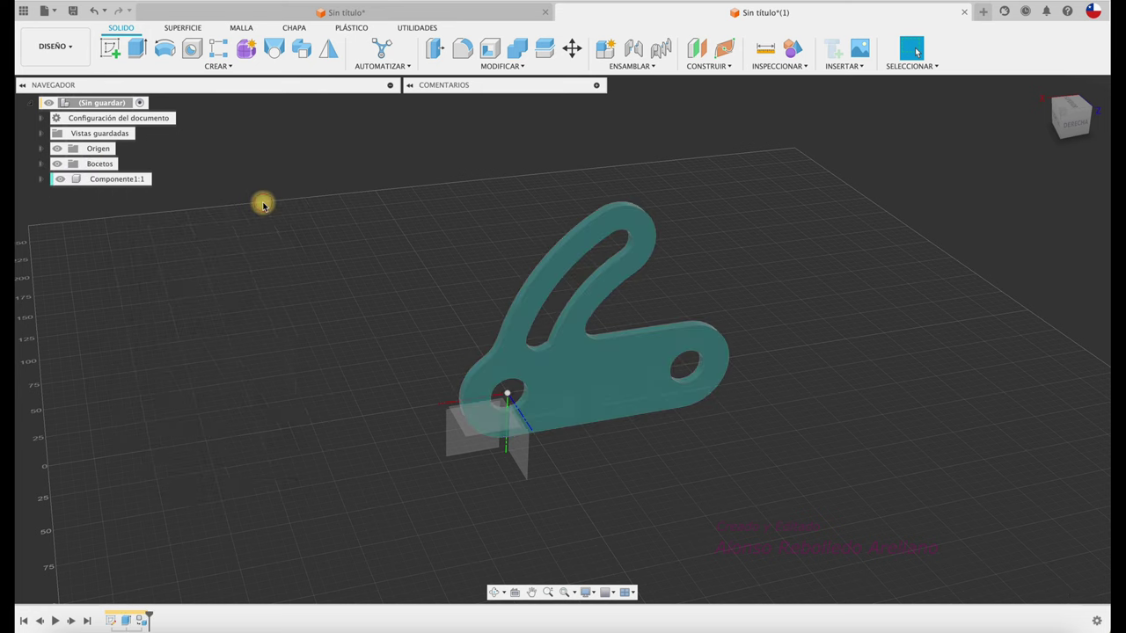
pyautogui.click(135, 179)
pyautogui.press('a')
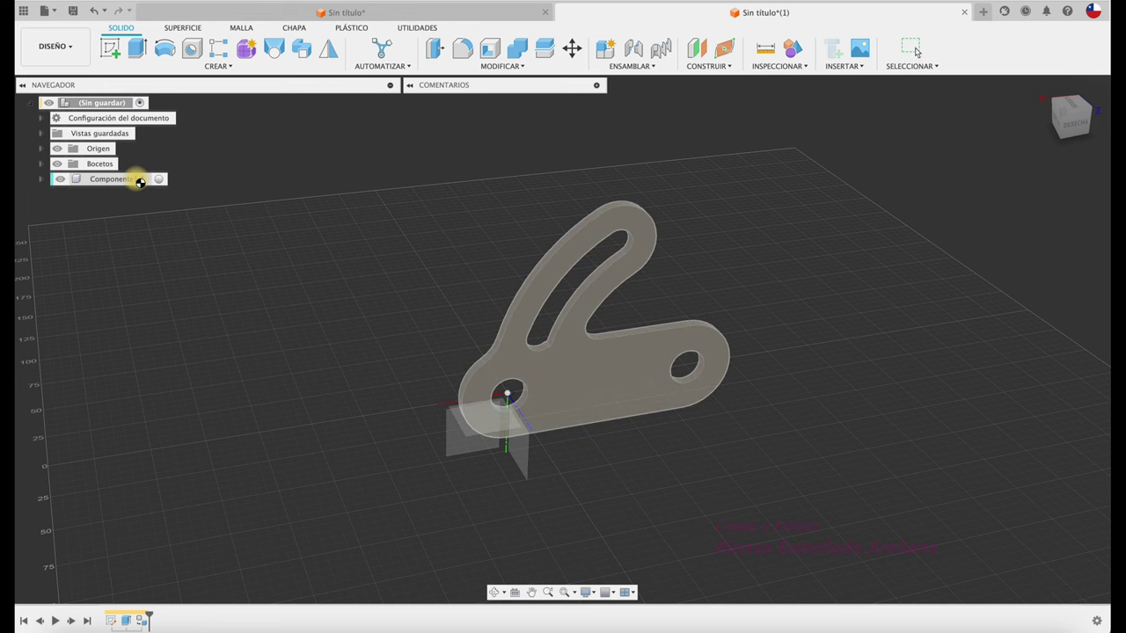
pyautogui.click(141, 180)
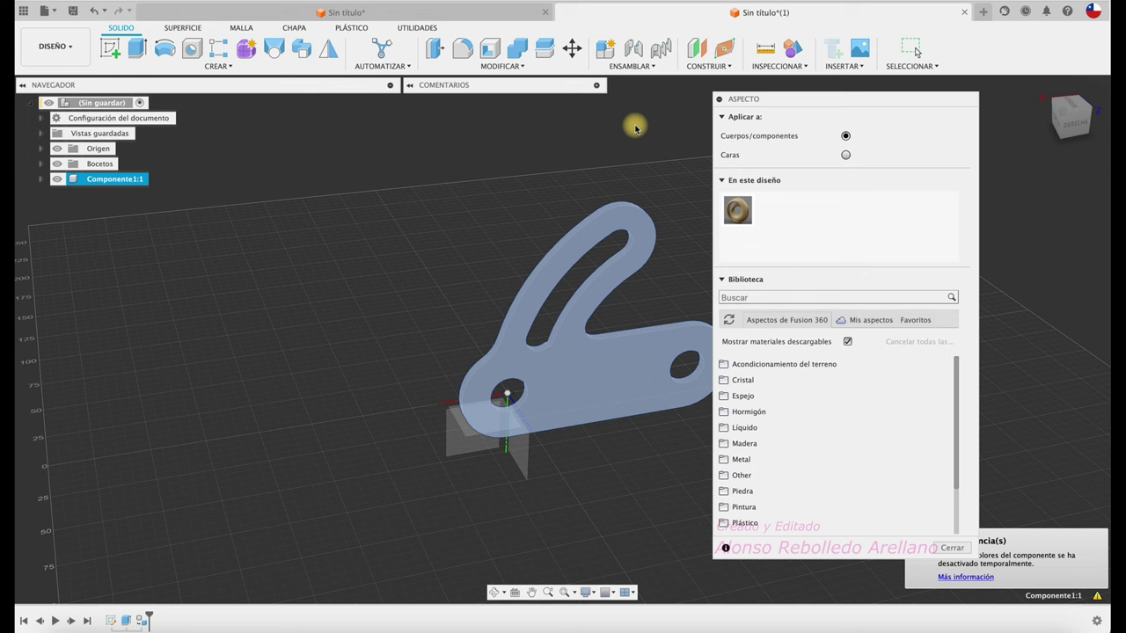
pyautogui.click(952, 548)
# Step: Rename Componente1 to PLACA and mark the component as Fijo
pyautogui.doubleClick(123, 179)
pyautogui.write('PLACA')
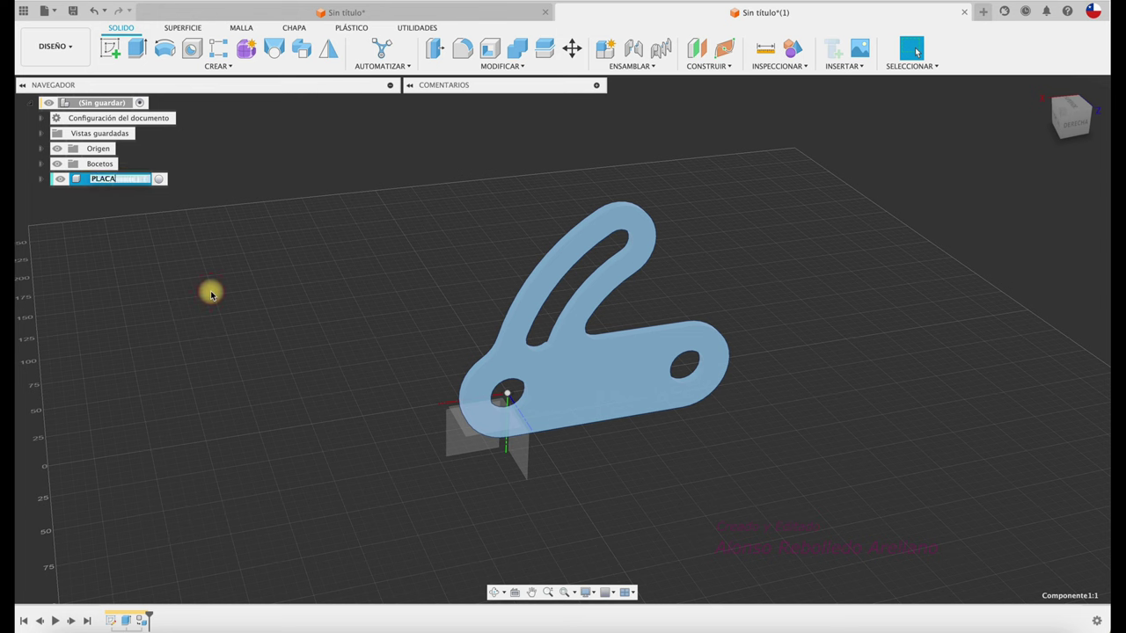
pyautogui.press('Escape')
pyautogui.click(136, 183)
pyautogui.doubleClick(129, 178)
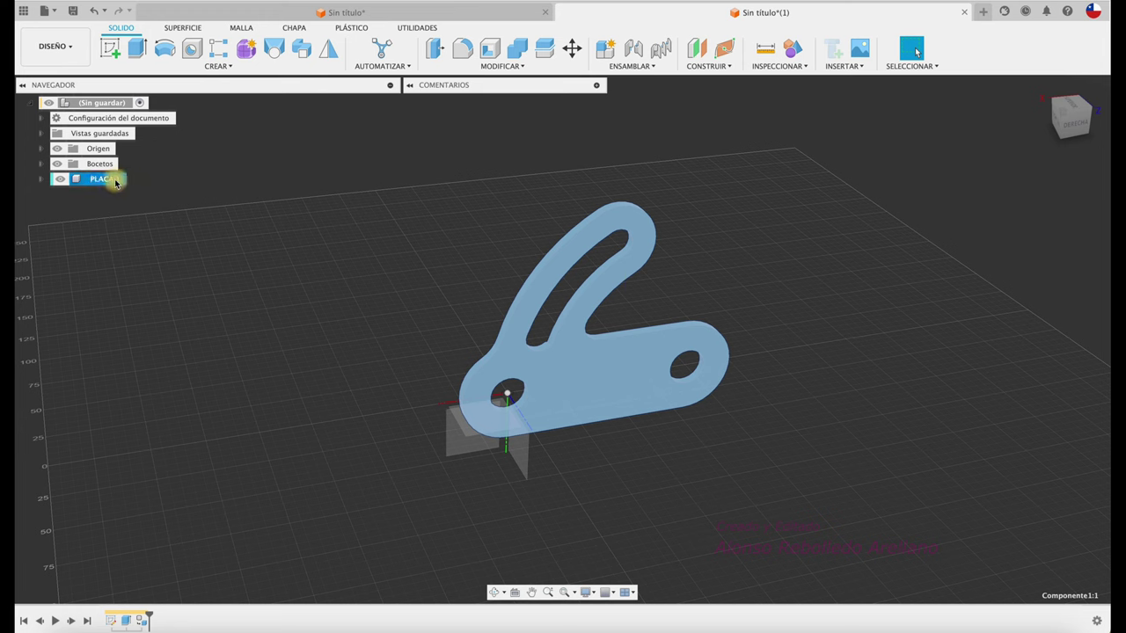
pyautogui.rightClick(109, 179)
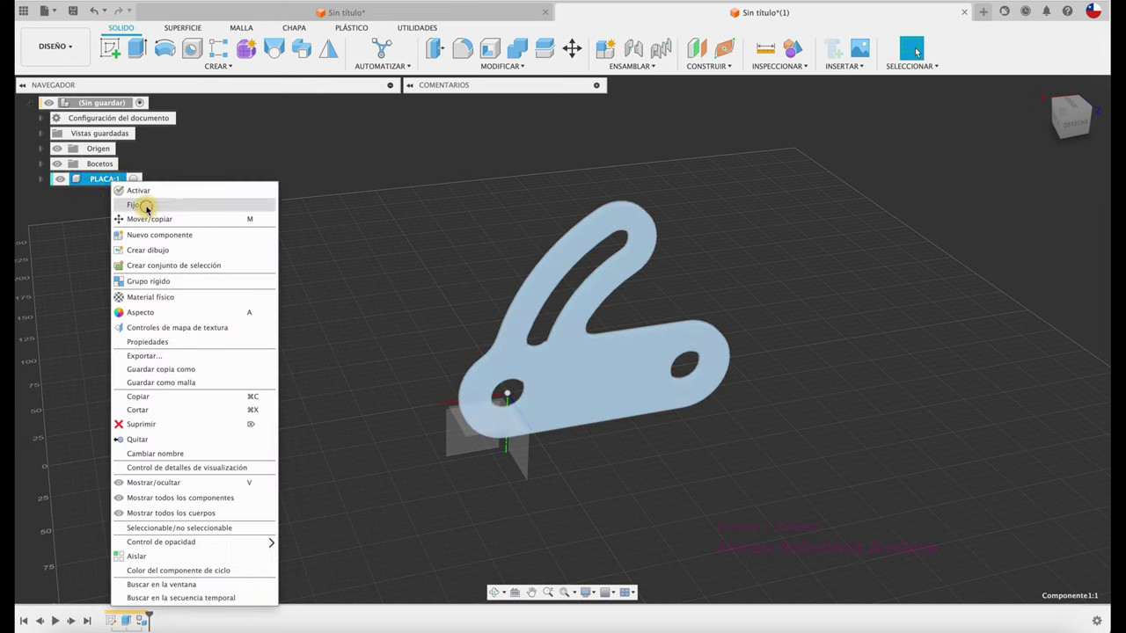
pyautogui.click(139, 205)
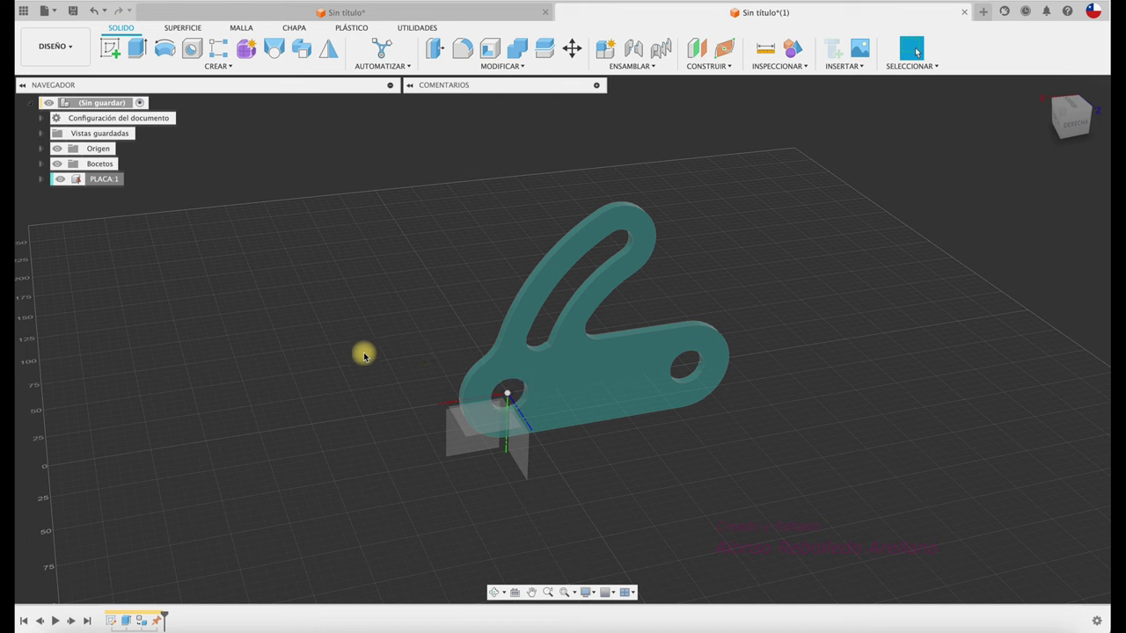